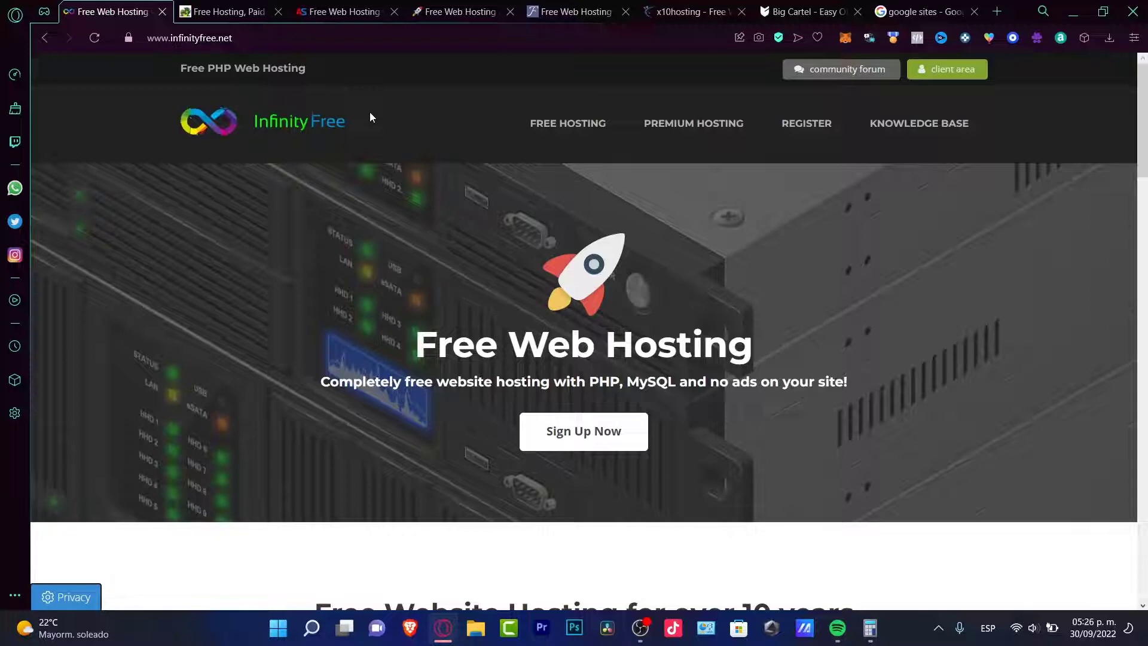
scroll(738, 266, down, 3)
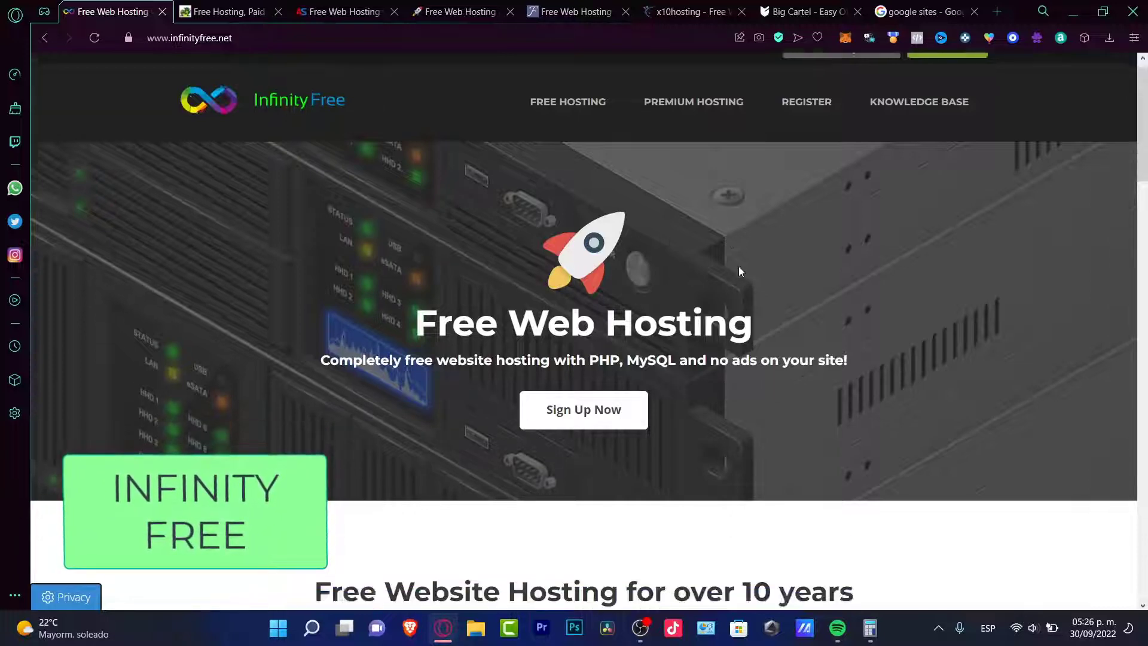
scroll(738, 257, down, 3)
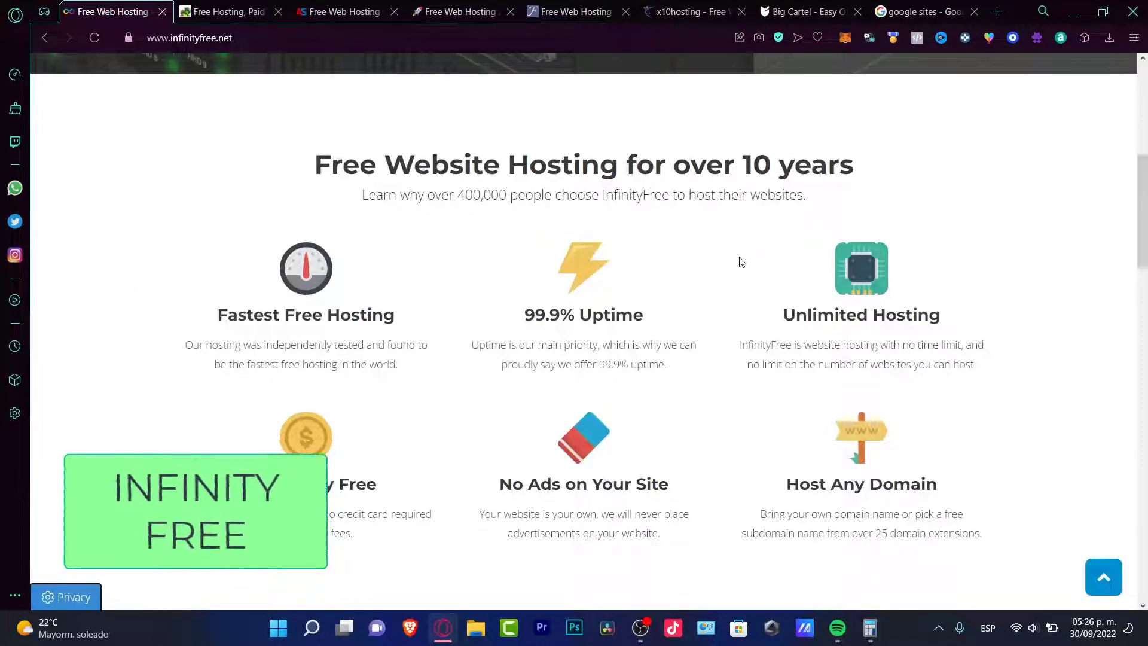
drag(944, 317, 785, 323)
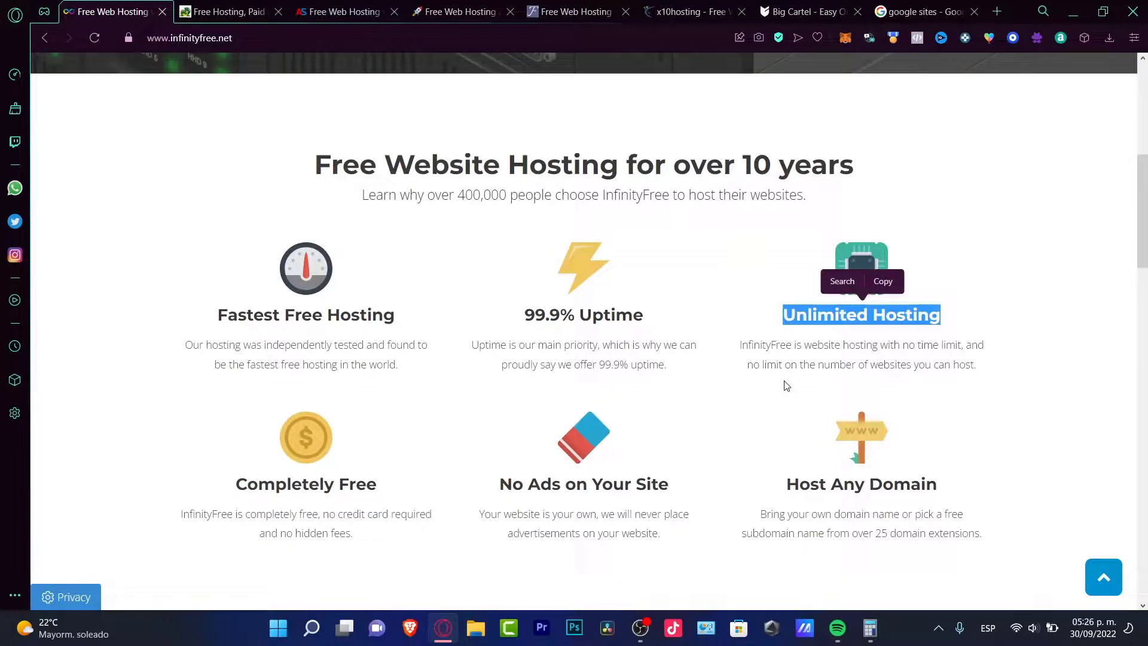
scroll(714, 488, up, 6)
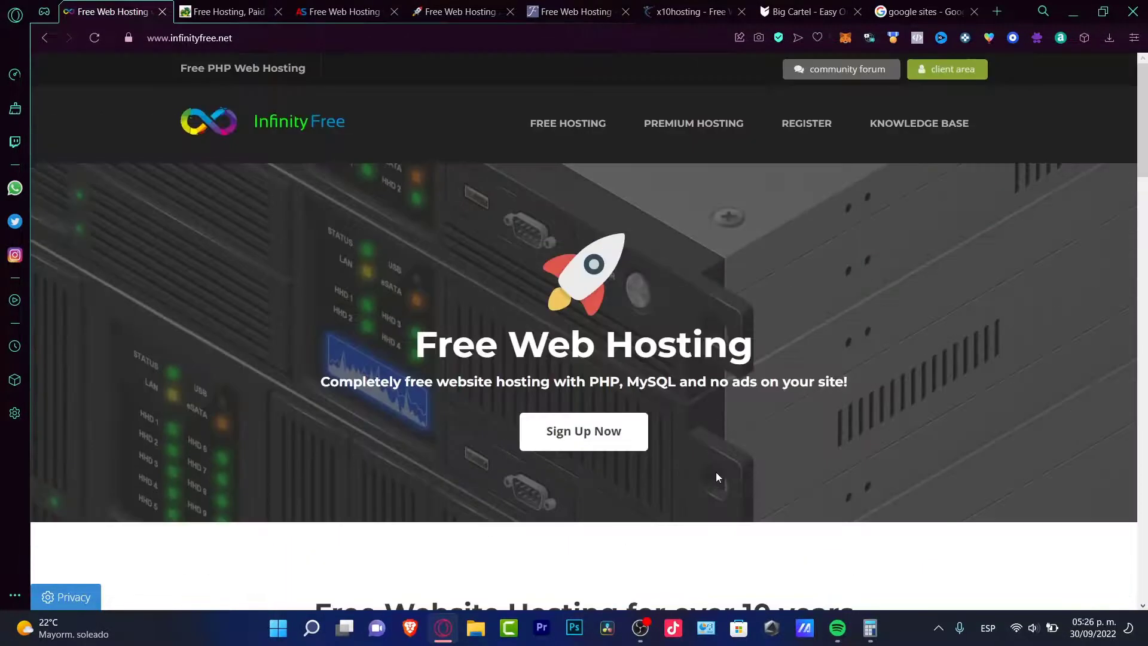
scroll(714, 477, down, 3)
click(779, 156)
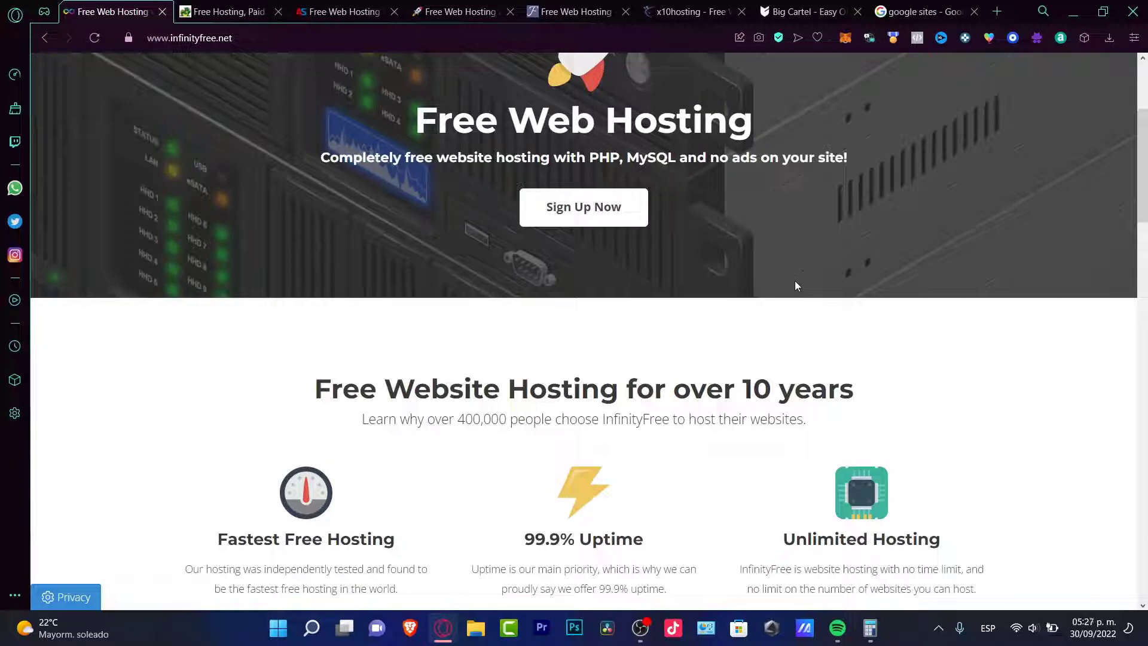
scroll(795, 281, down, 4)
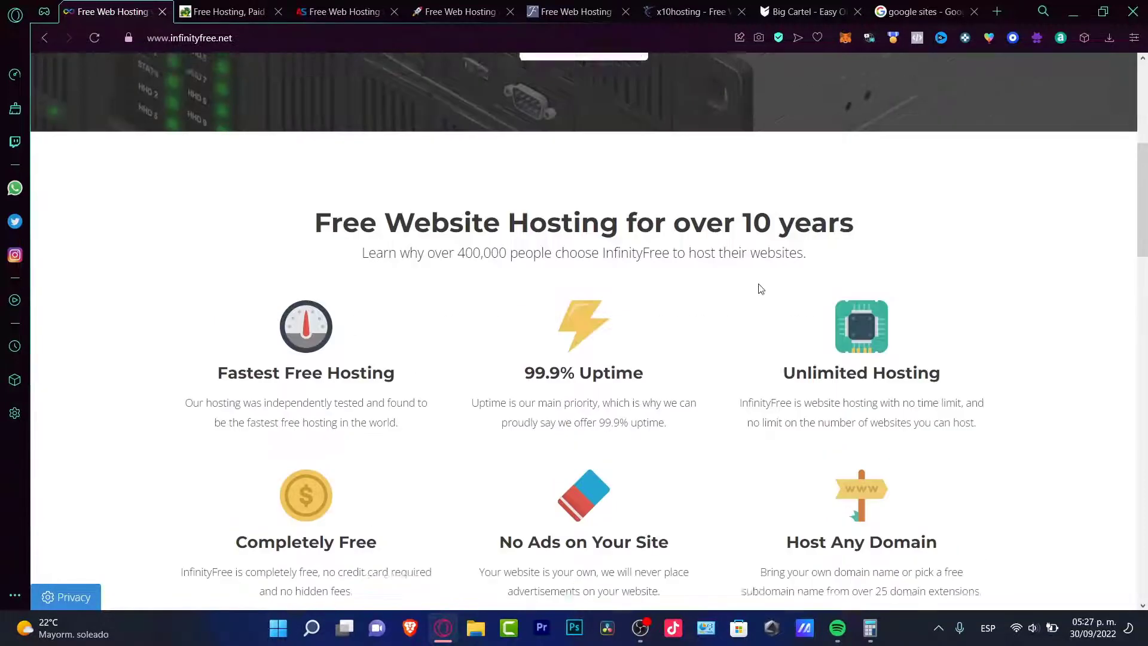
drag(668, 484, 527, 478)
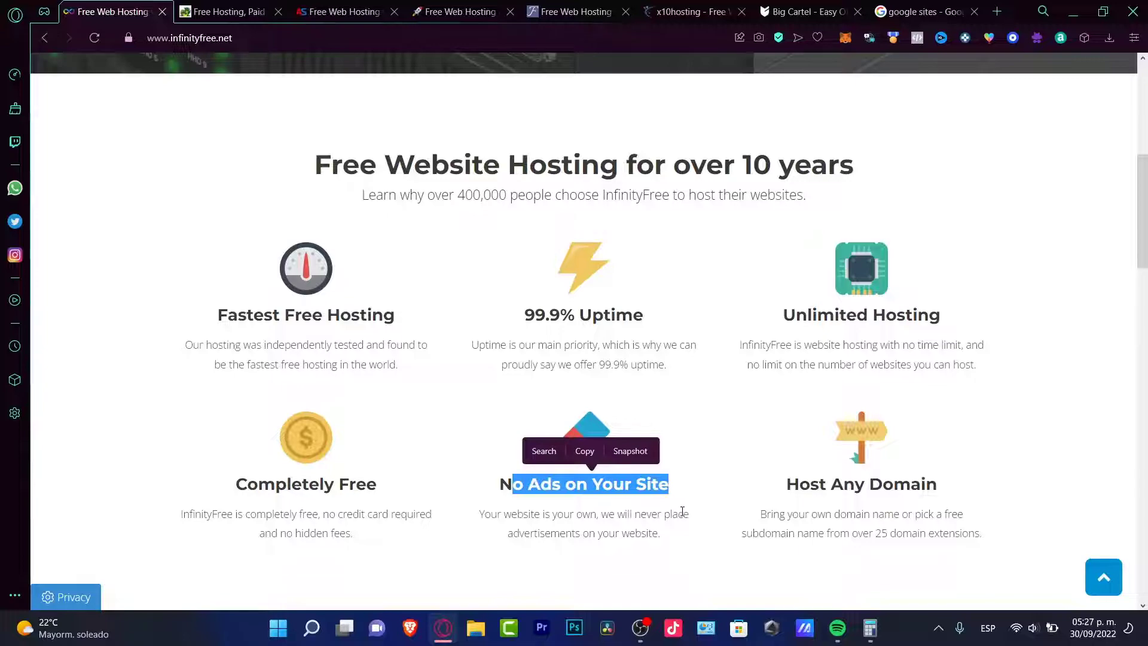
scroll(682, 512, down, 6)
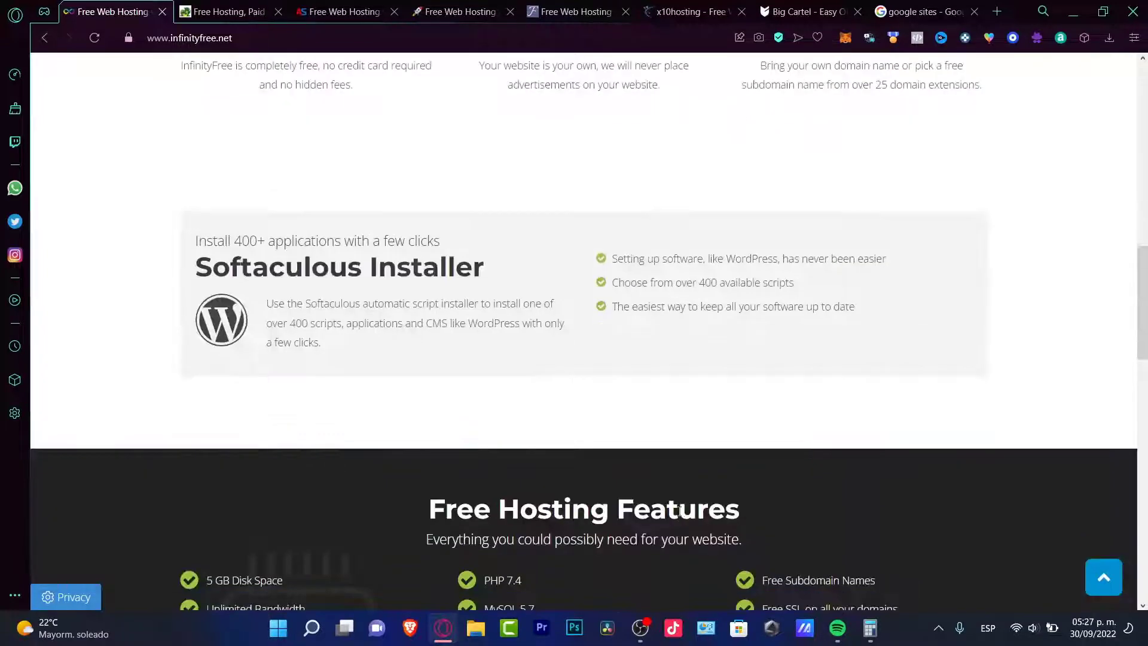
scroll(680, 510, down, 15)
key(F5)
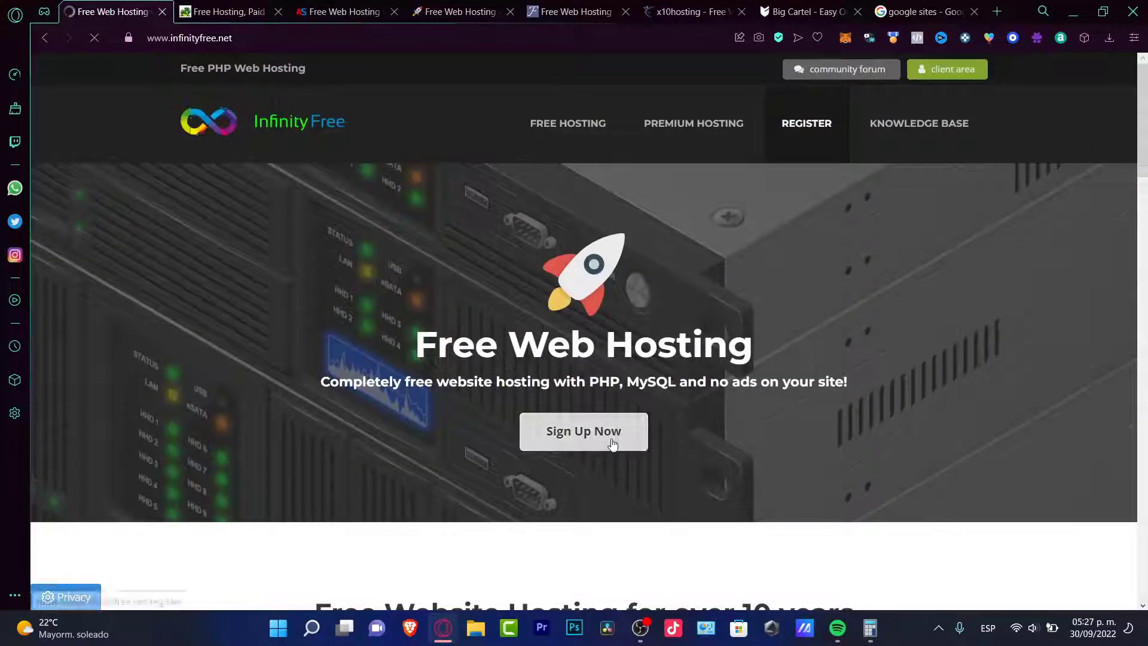
Step: Sign up for a free InfinityFree account with the saved email and start a new hosting account
click(582, 428)
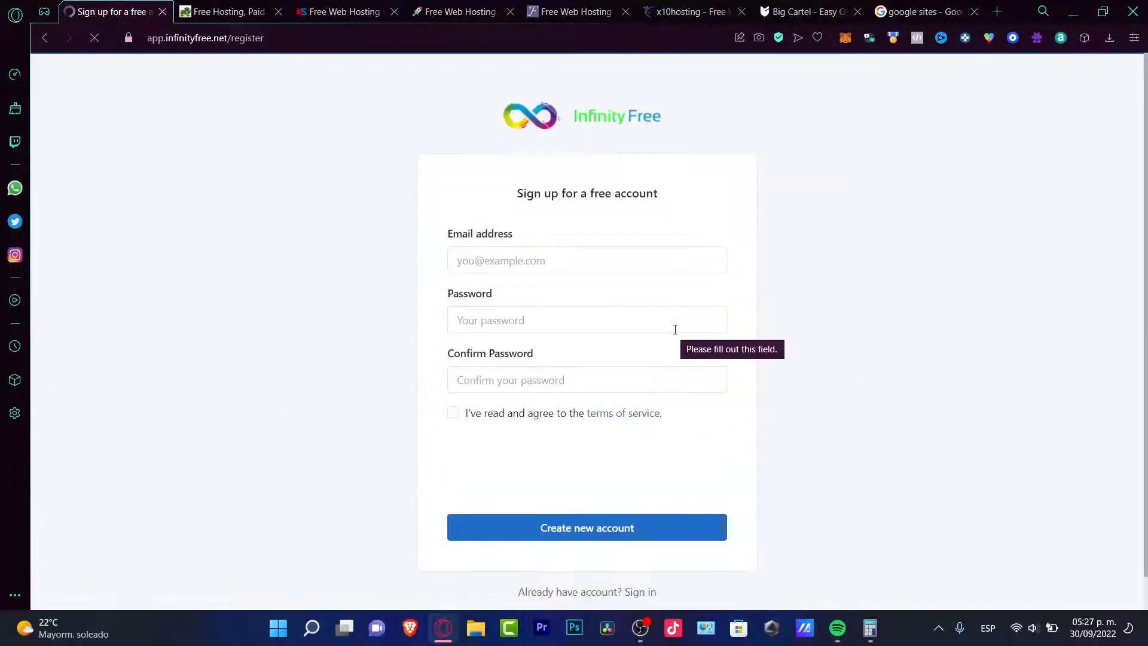
click(602, 257)
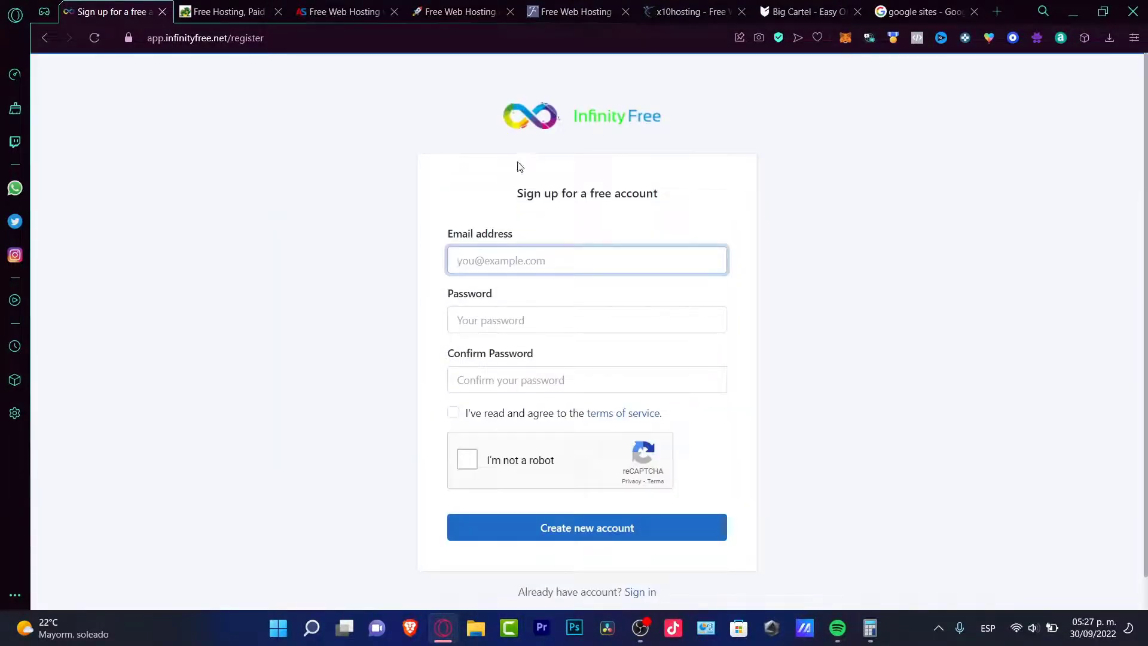
key(ctrl+v)
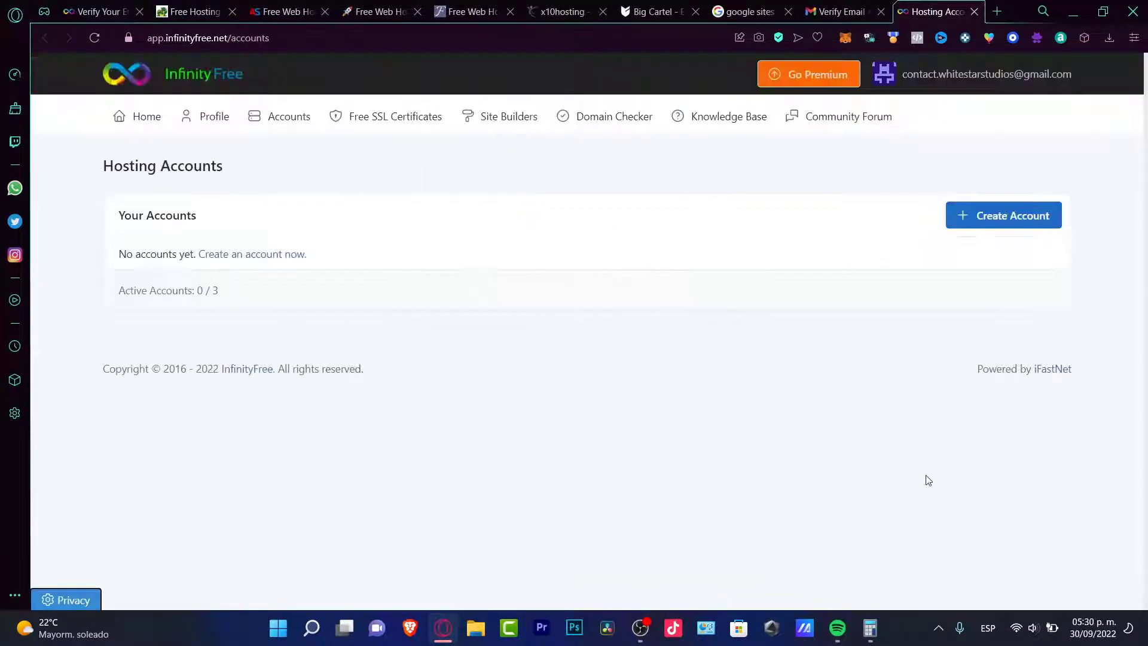
click(973, 215)
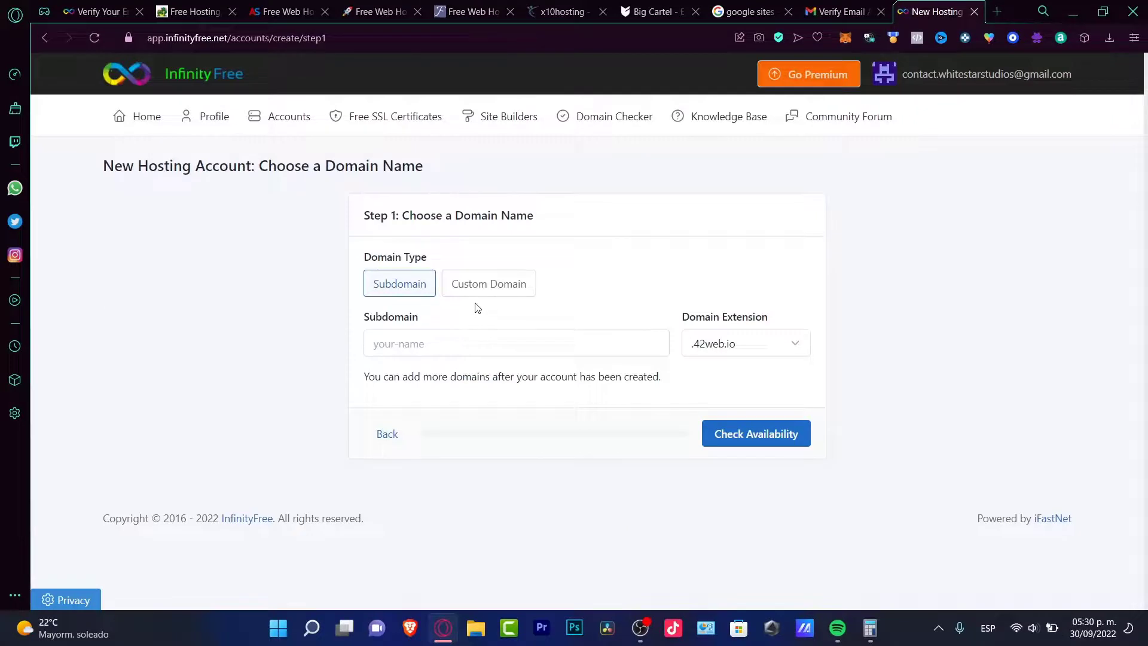
Step: Enter free subdomain sthwht with the .infinityfreeapp.com extension and check its availability
click(473, 343)
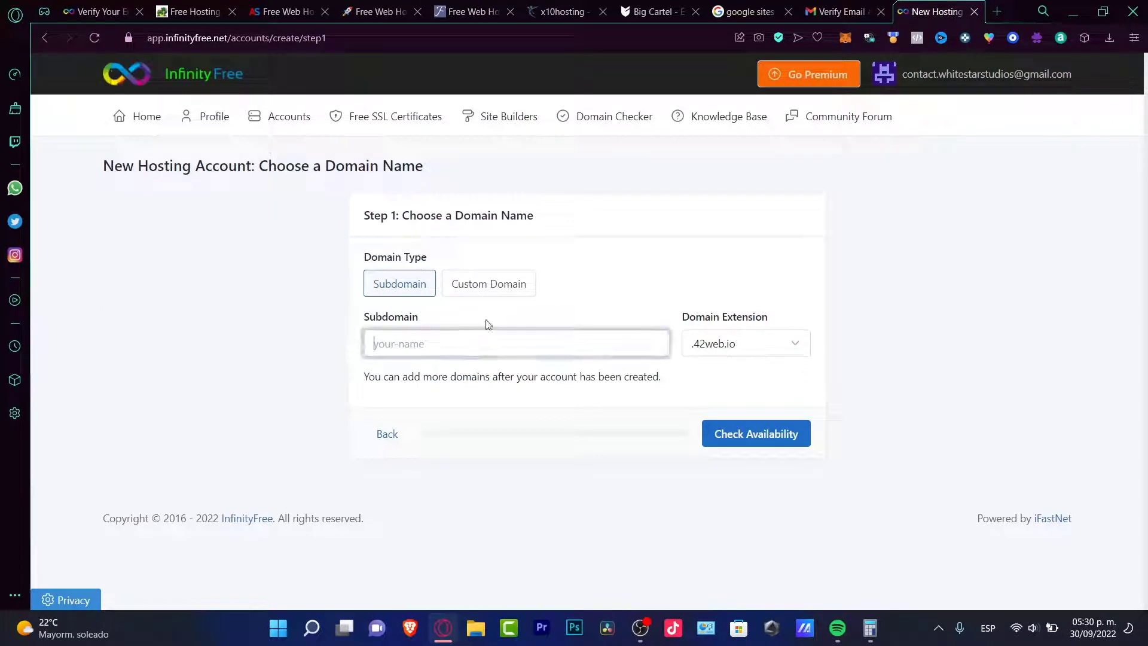
click(518, 287)
click(428, 281)
click(496, 348)
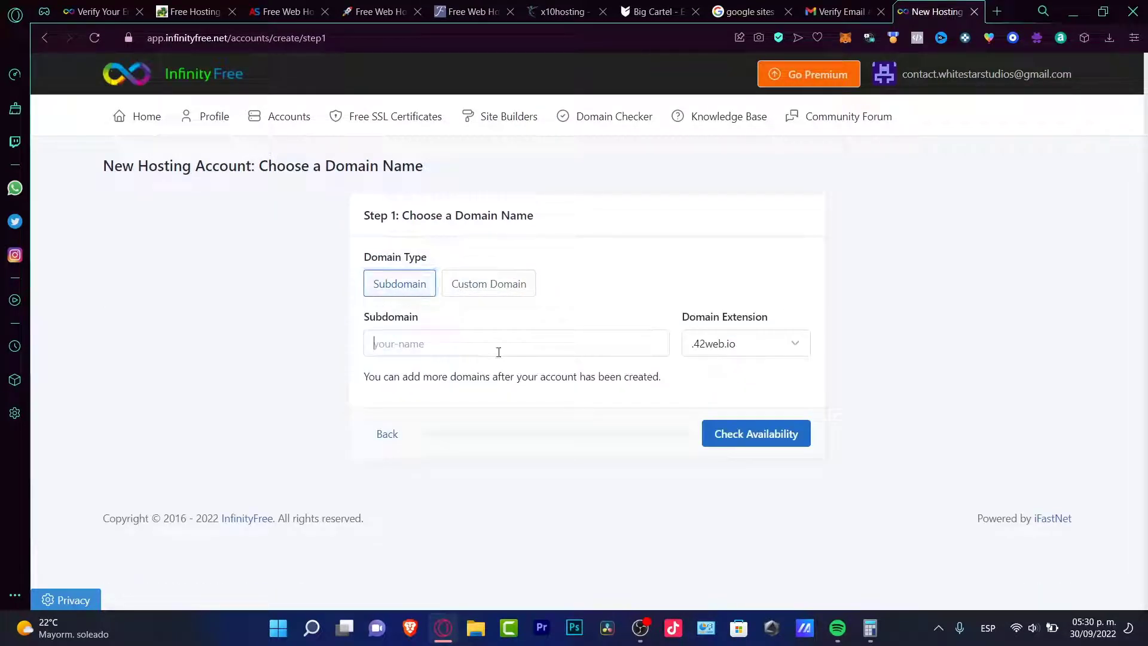
click(730, 341)
key(Escape)
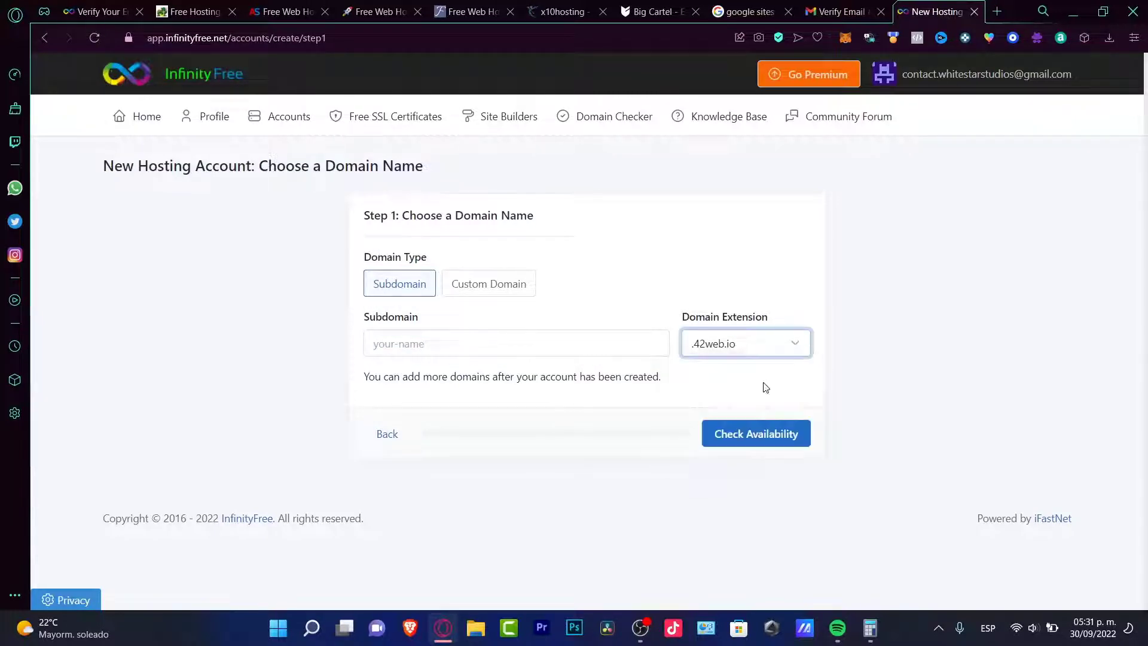
key(Down)
click(728, 337)
click(724, 389)
click(607, 341)
text(sthwht)
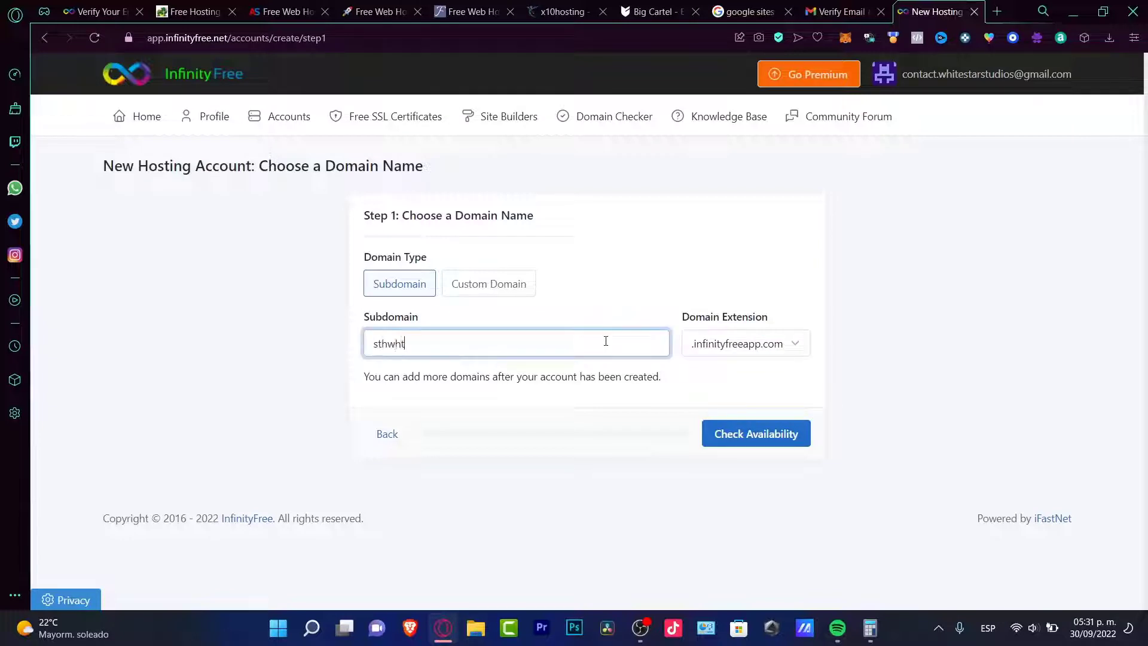
click(741, 433)
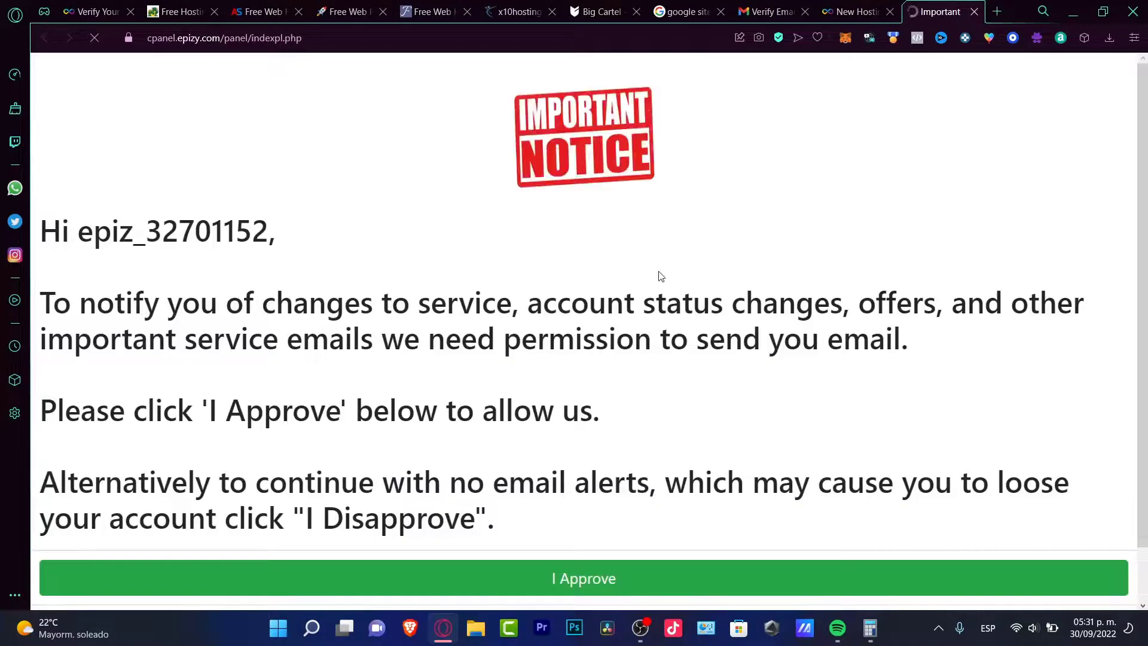
Step: Review the cPanel statistics, highlighting Bandwidth used and the Disk Free value of 5120 MB
scroll(659, 274, down, 1)
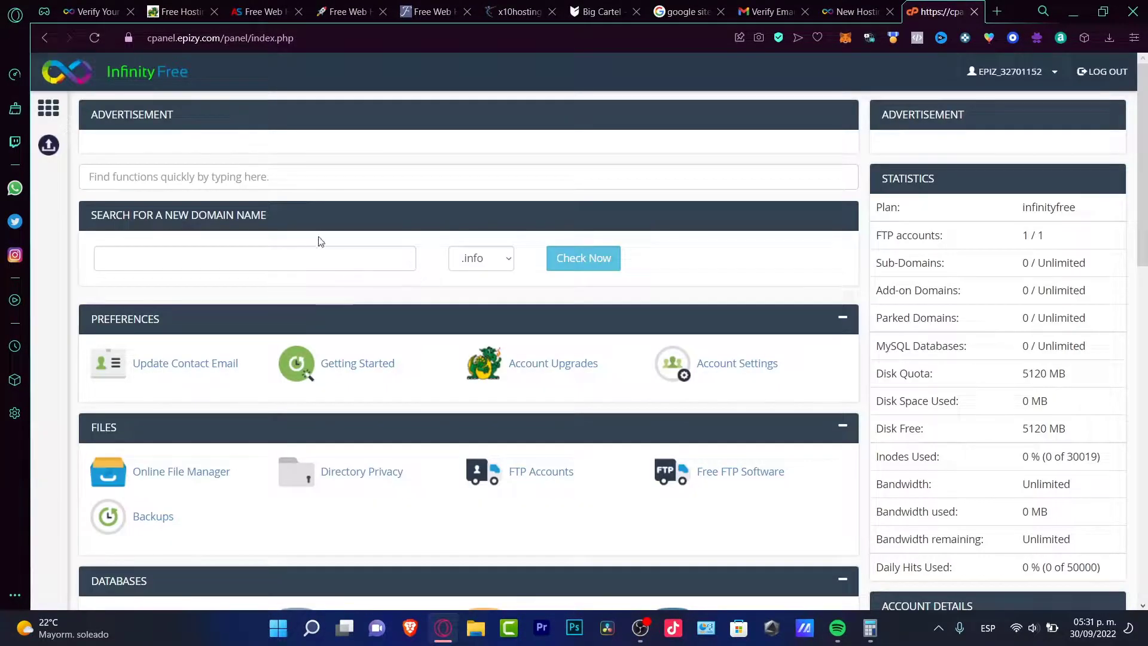
scroll(339, 247, down, 3)
drag(946, 411, 875, 413)
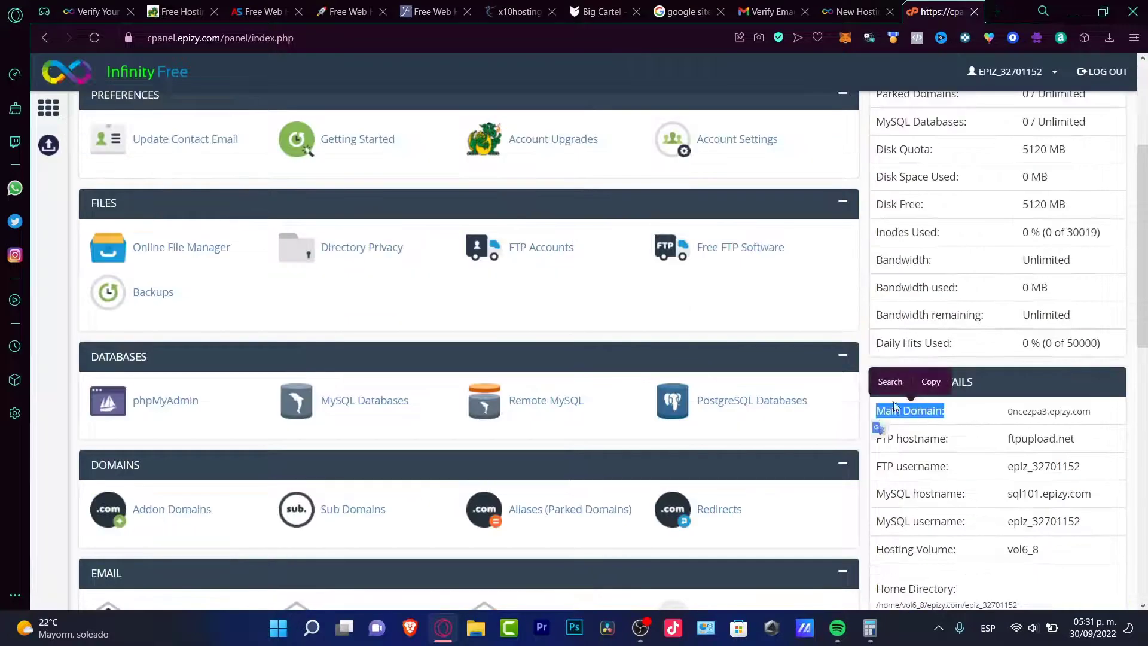
drag(959, 288, 888, 289)
drag(957, 96, 958, 253)
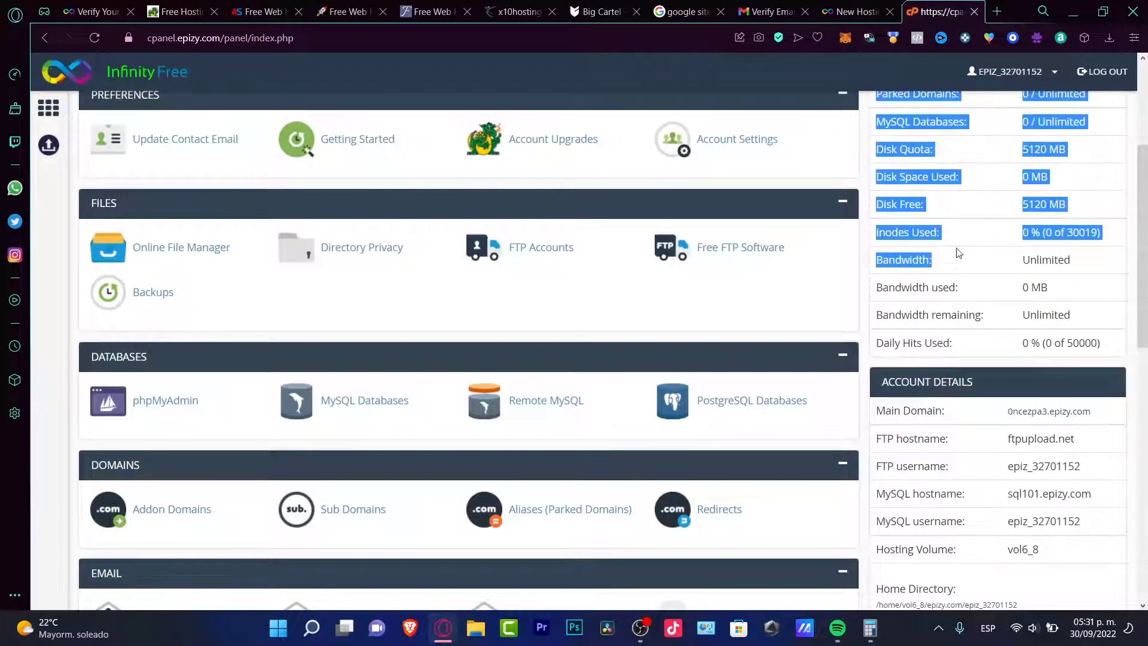
click(923, 272)
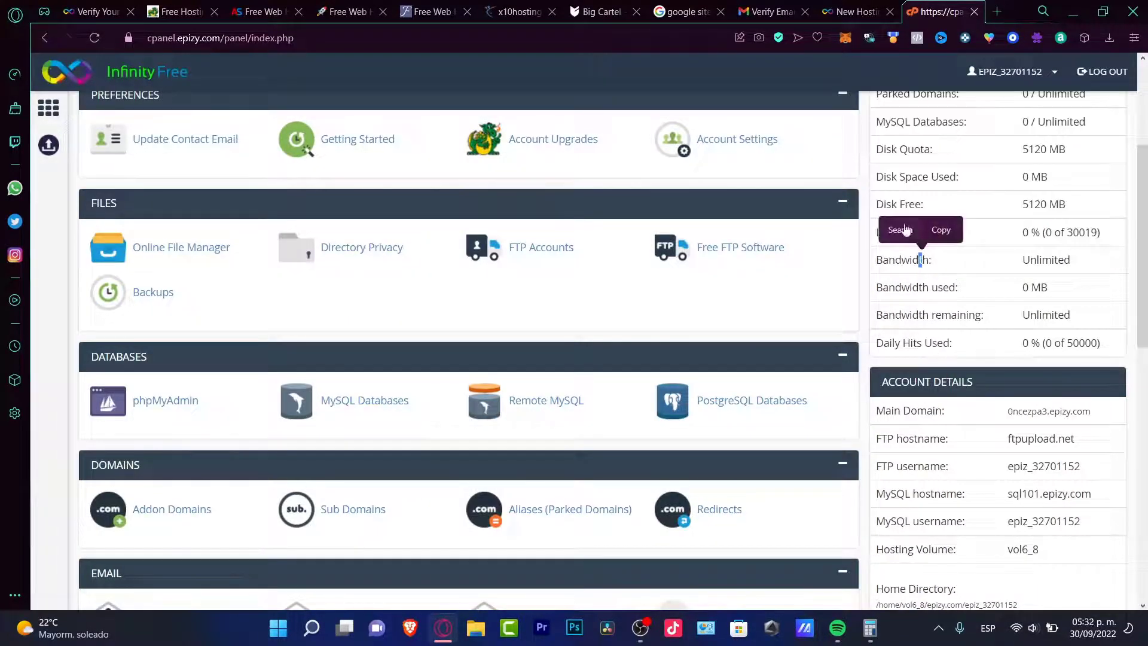
drag(898, 205, 1038, 205)
Step: Close the control panel tab and the new hosting account tab
scroll(494, 196, down, 10)
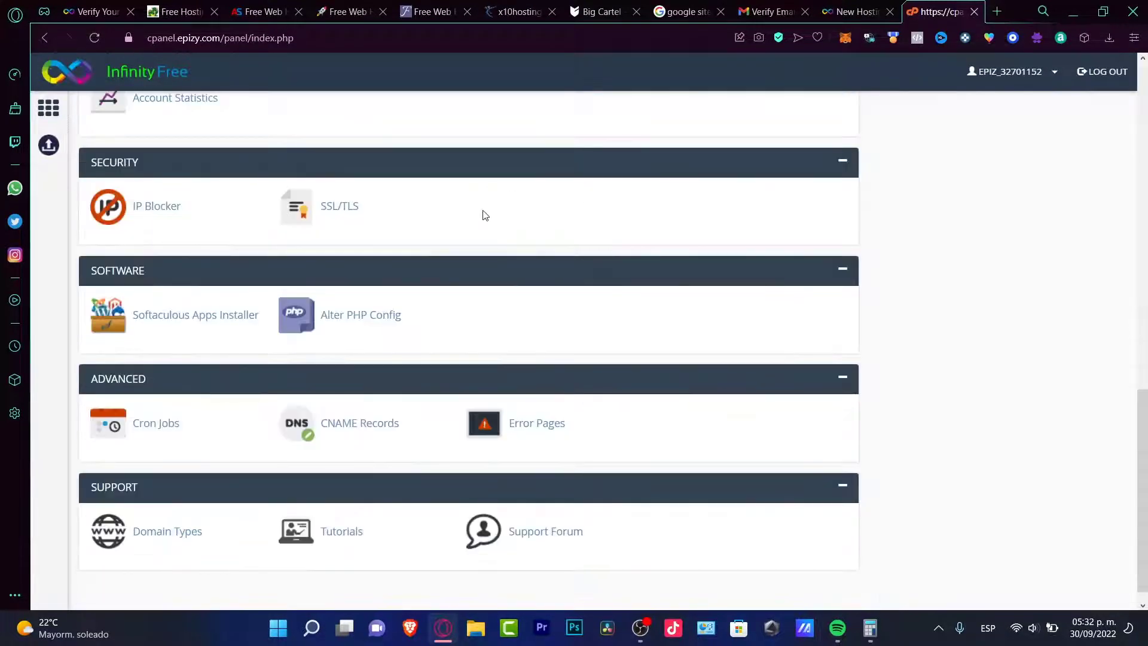
scroll(735, 419, up, 15)
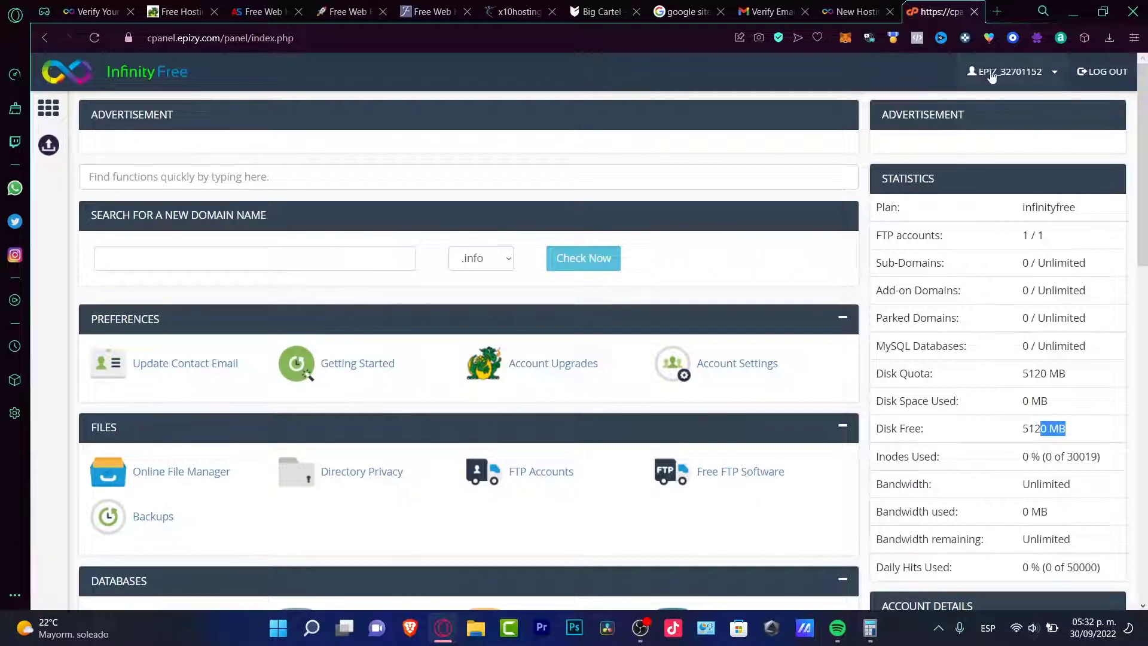
click(975, 11)
click(974, 11)
click(102, 12)
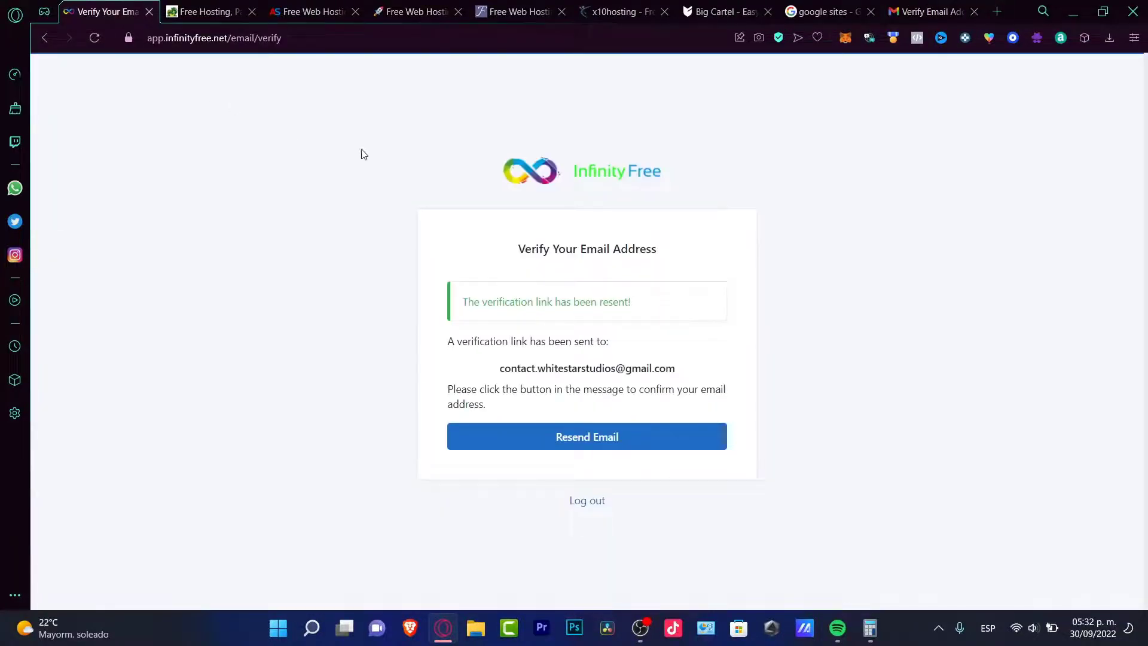
Step: Close the email verification tab and go to Byet's free hosting information page
click(149, 11)
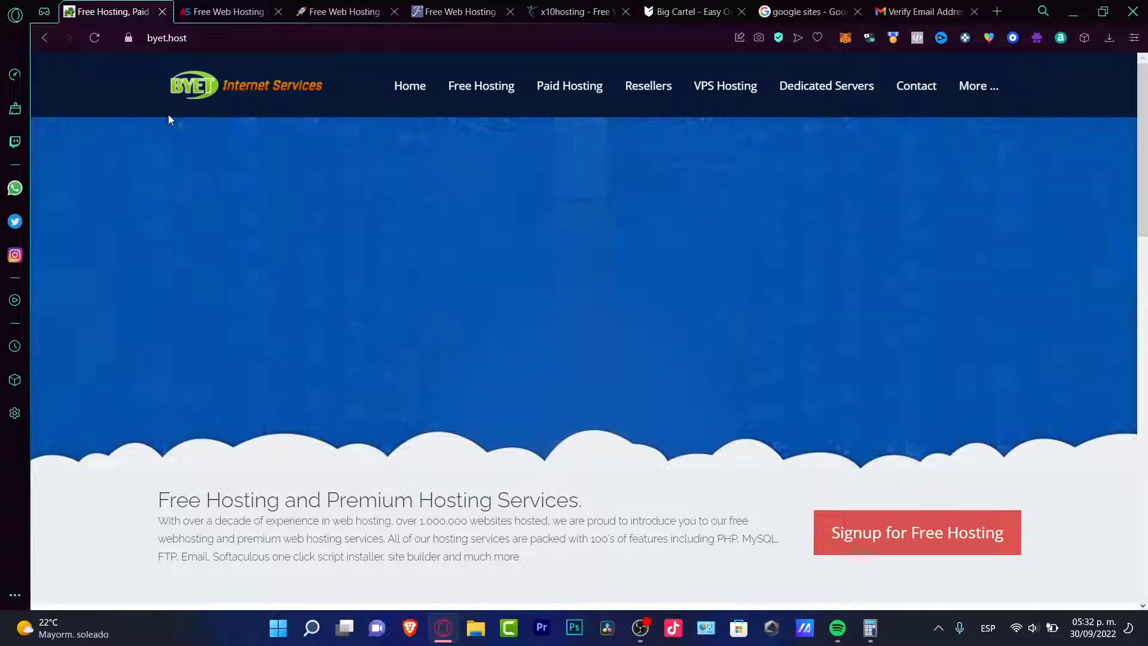
mouse_move(542, 106)
mouse_move(504, 96)
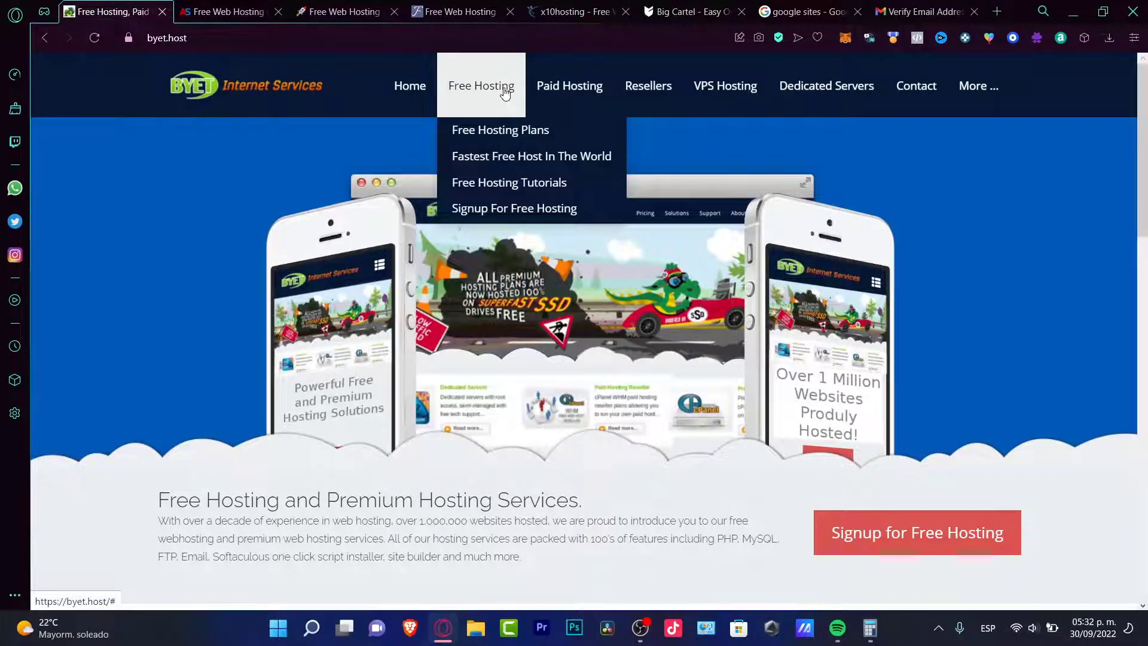
click(503, 90)
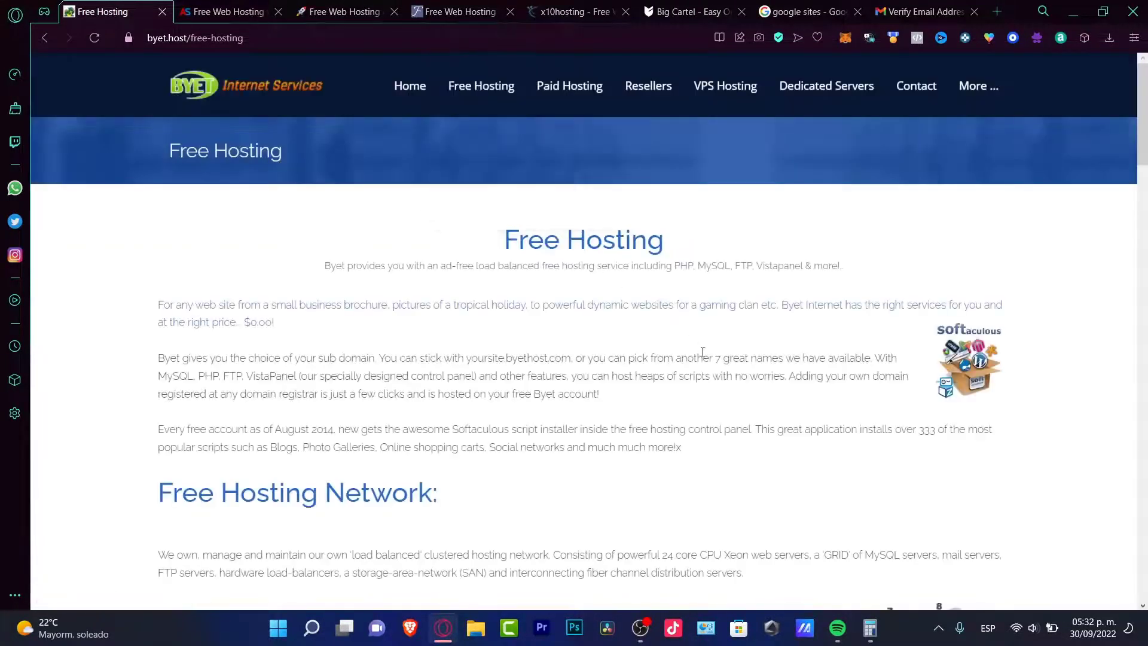
Step: Review Byet's main features: 1000 MB disk space, No ads and free tech support
scroll(688, 333, down, 3)
drag(445, 269, 158, 270)
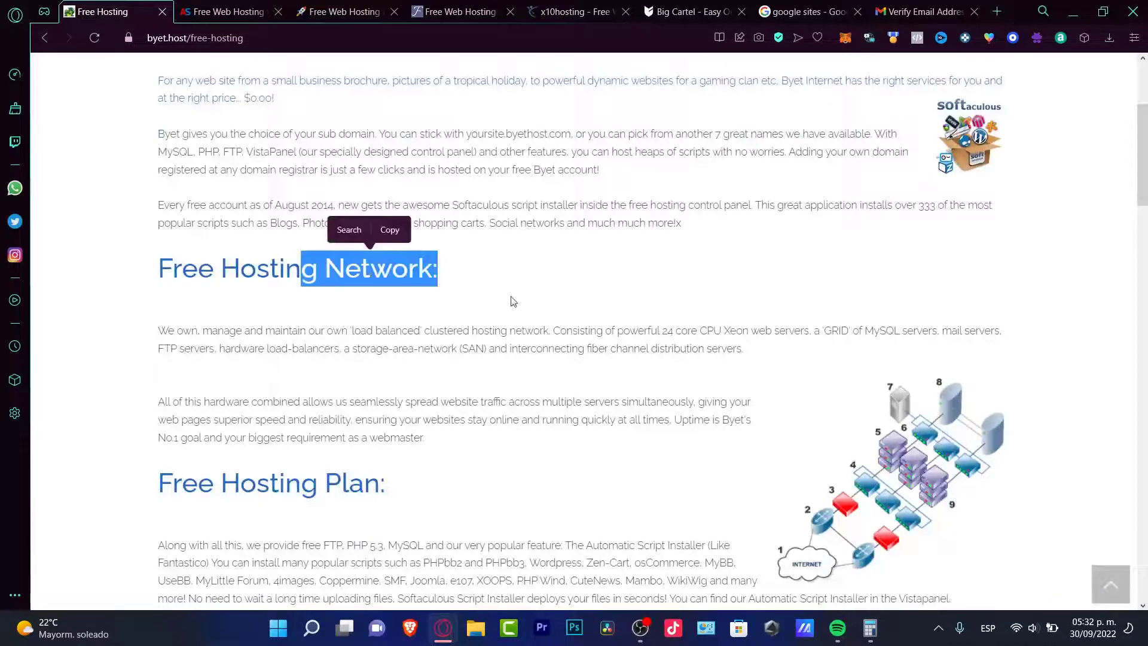
scroll(352, 125, down, 8)
drag(331, 123, 156, 123)
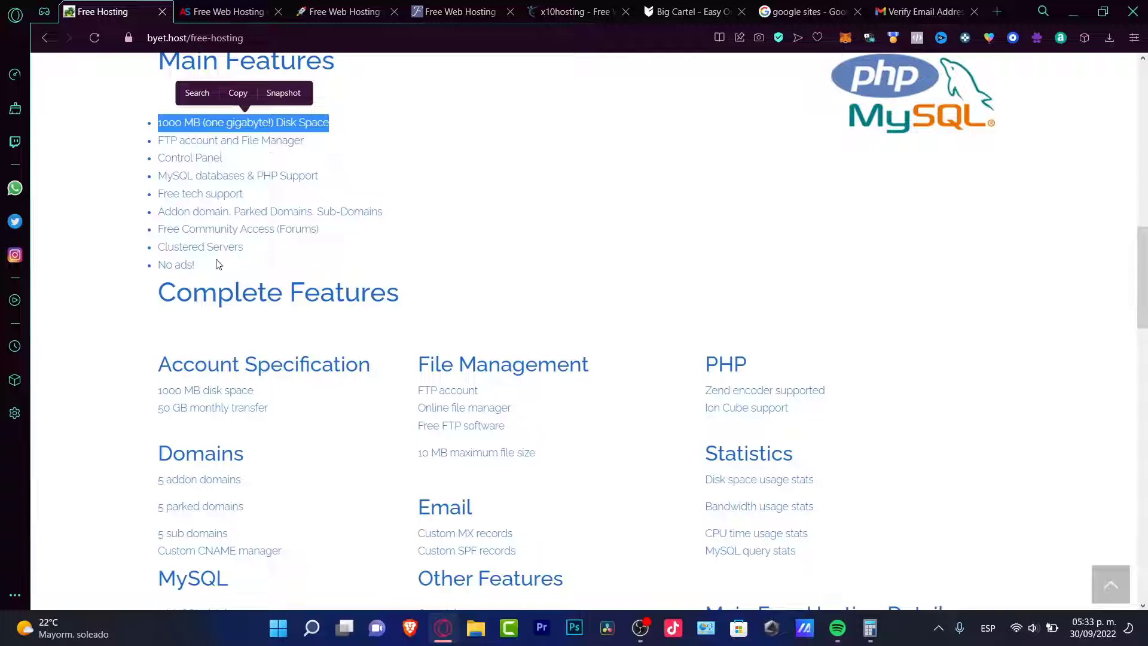
drag(219, 265, 149, 265)
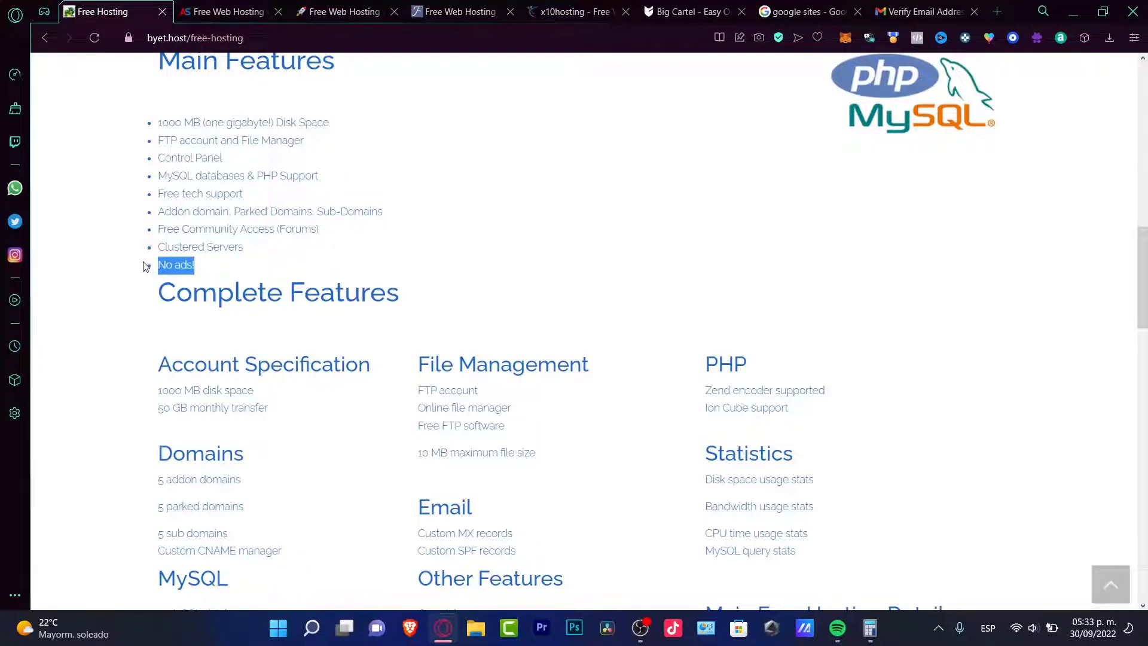
drag(290, 198, 155, 195)
click(281, 201)
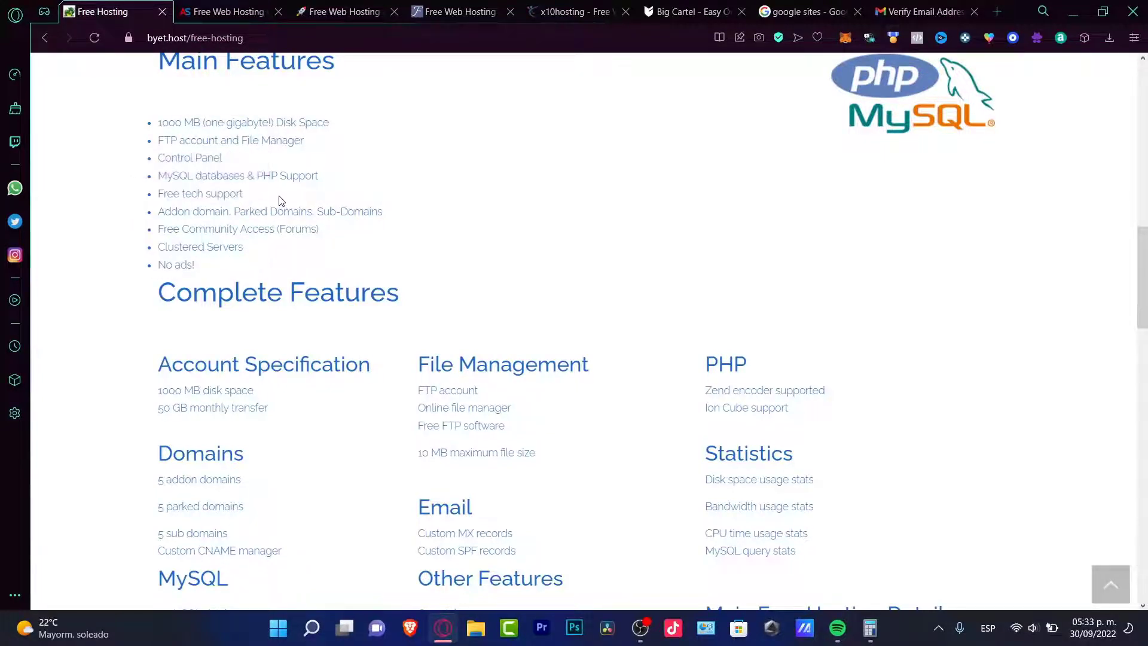
mouse_move(224, 161)
mouse_down()
mouse_move(183, 175)
mouse_move(227, 175)
mouse_up()
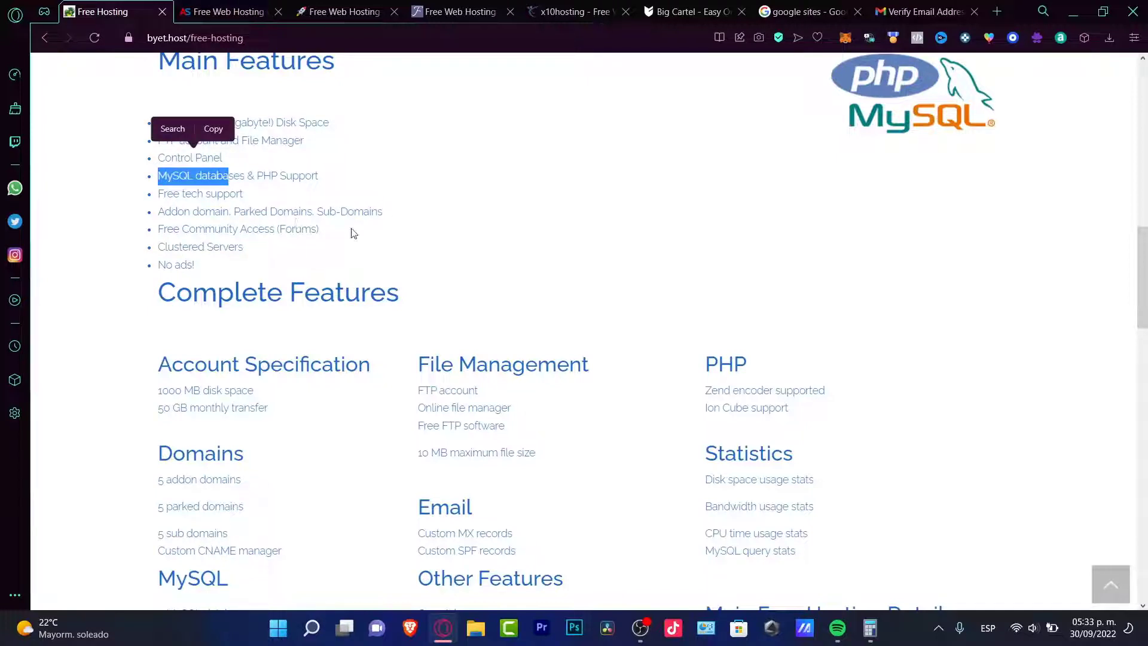
click(327, 231)
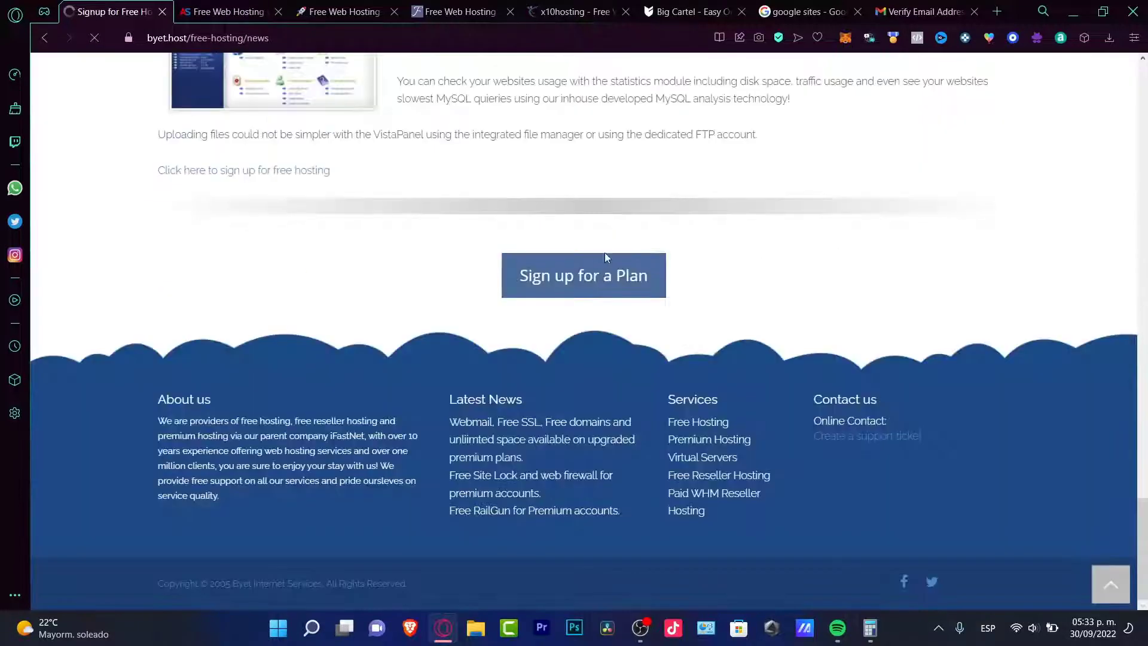
Step: Fill Byet's signup form with saved sub domain, password and e-mail, and pick a site category
click(602, 258)
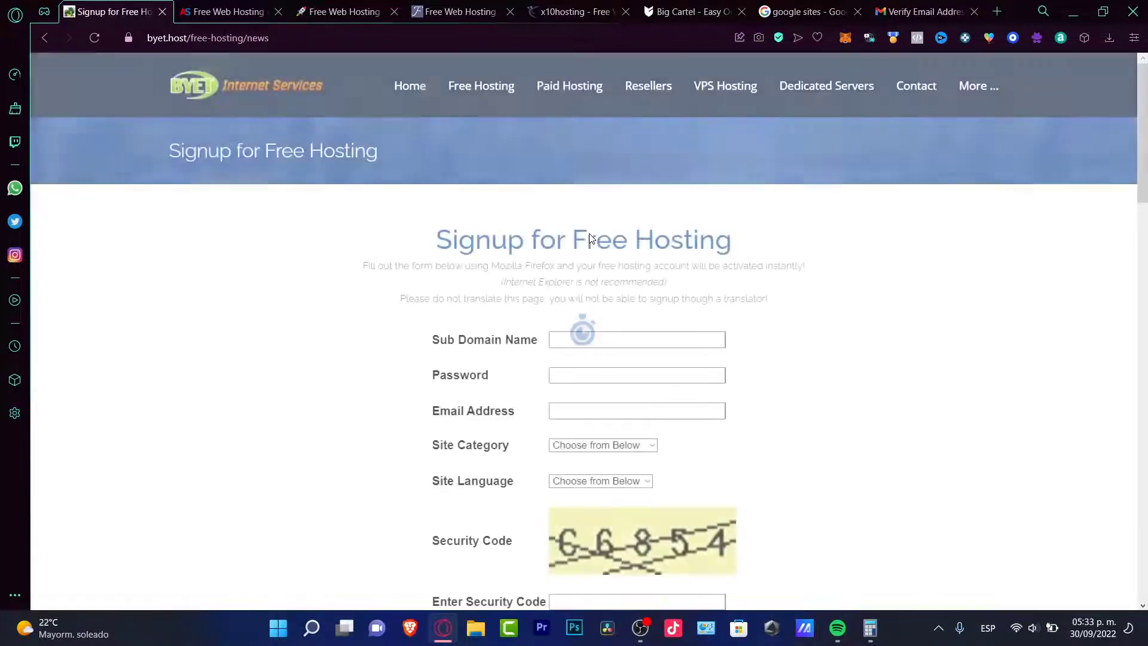
click(643, 335)
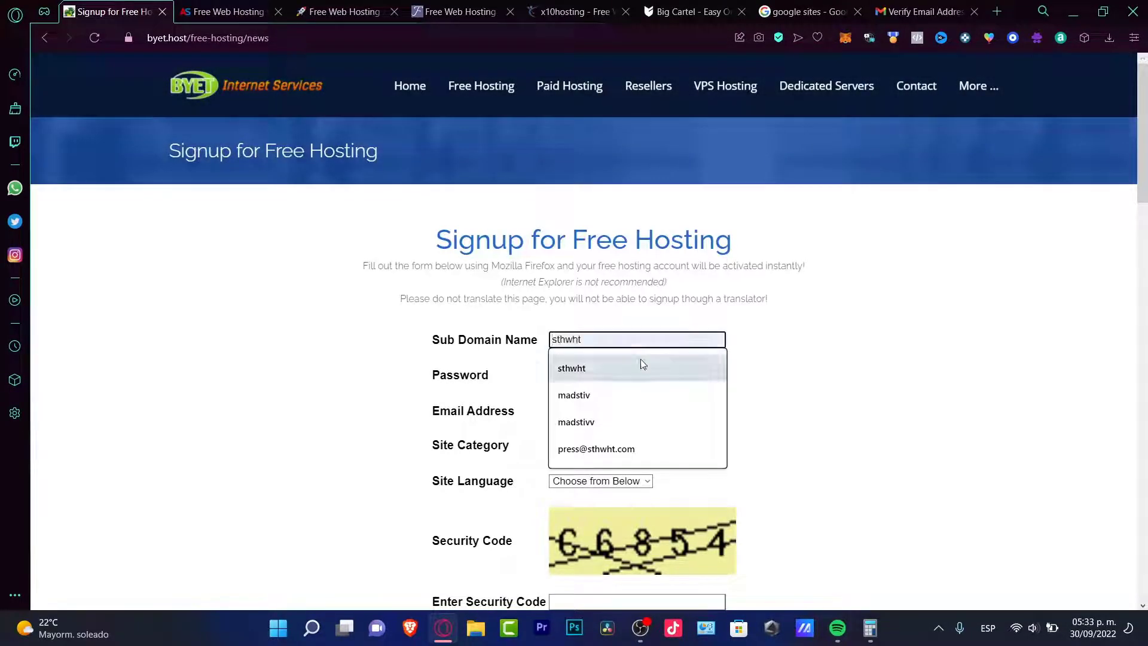
click(640, 364)
click(600, 369)
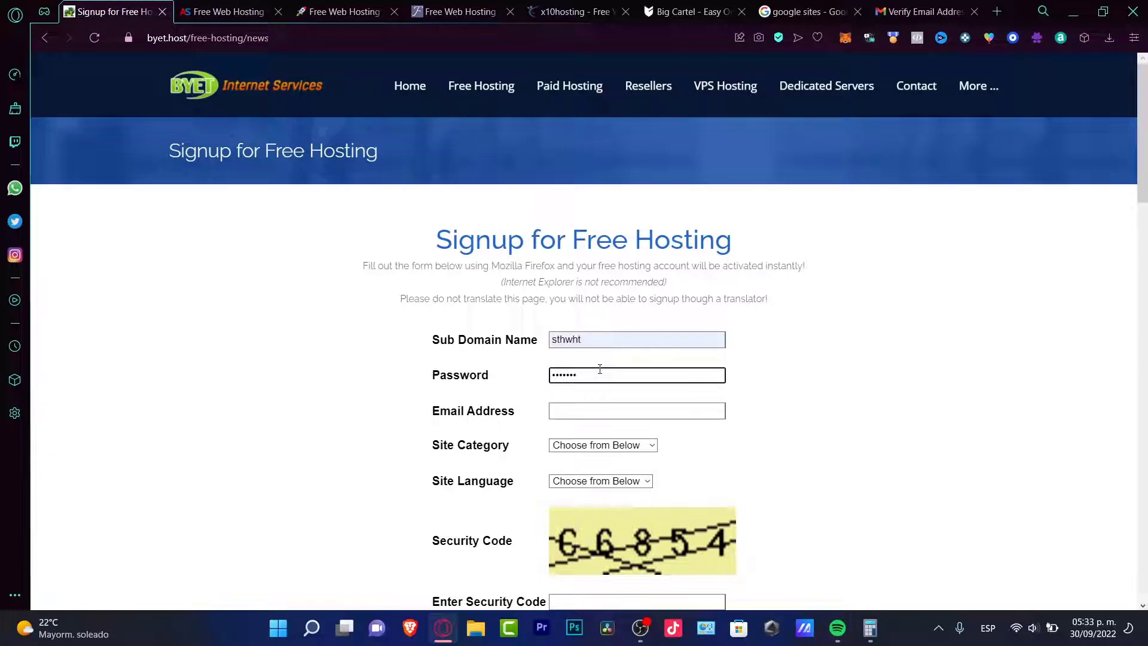
click(628, 410)
click(616, 434)
click(602, 444)
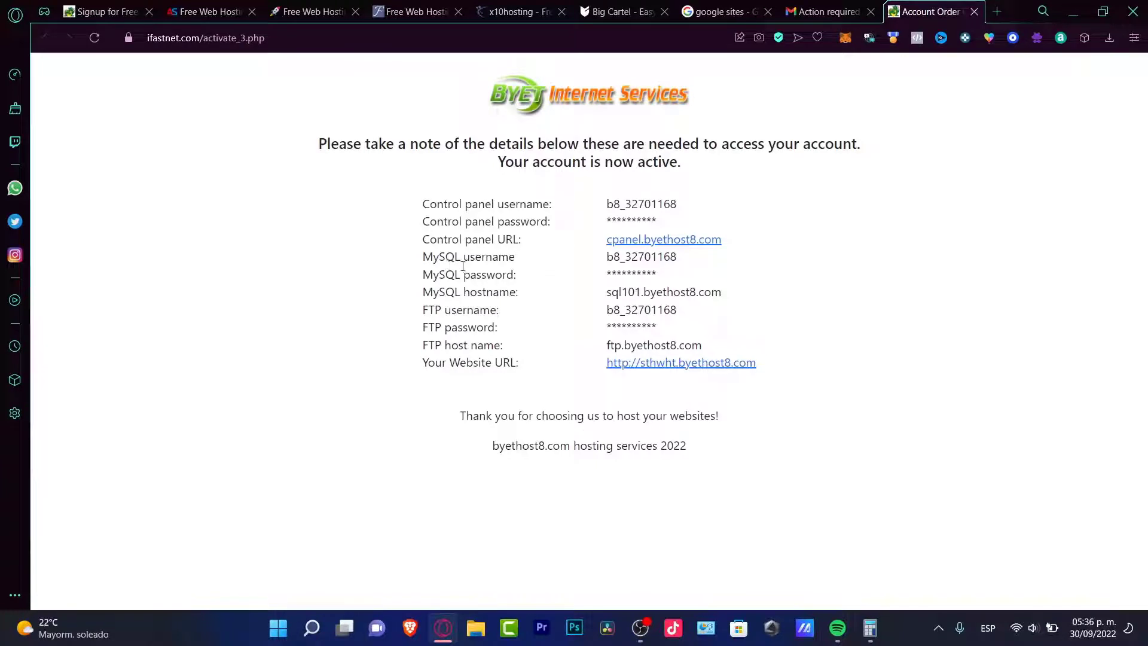
Step: Open the new website URL in a background tab, view it, then close the account activation tab
drag(520, 363, 480, 364)
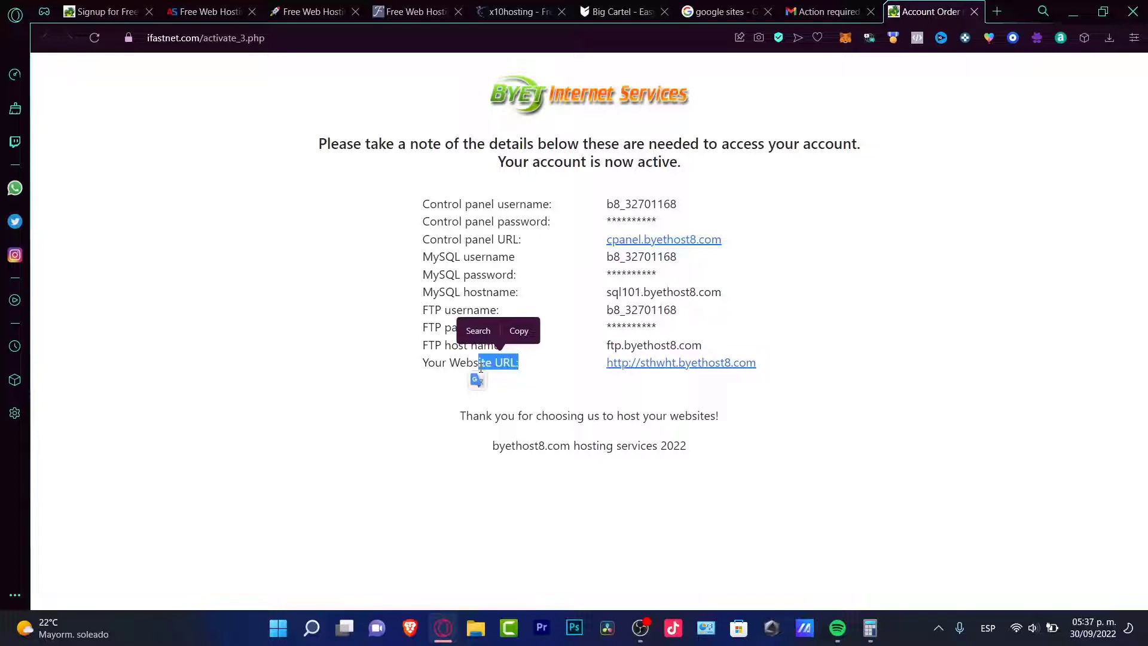
click(722, 448)
middle_click(654, 362)
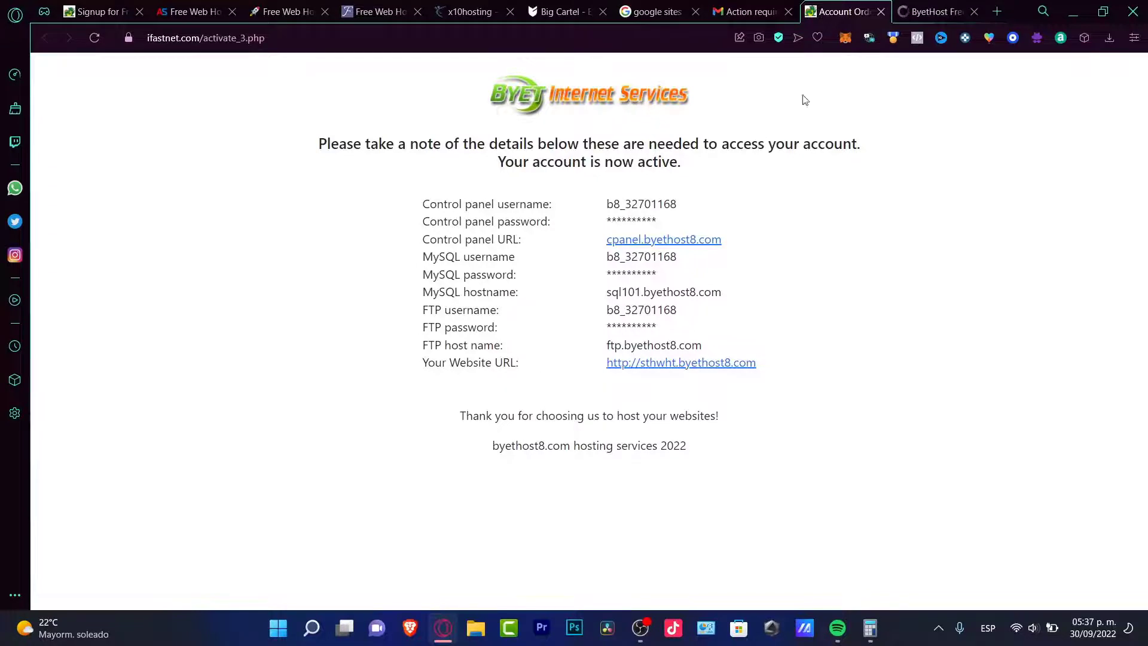
key(ctrl+Tab)
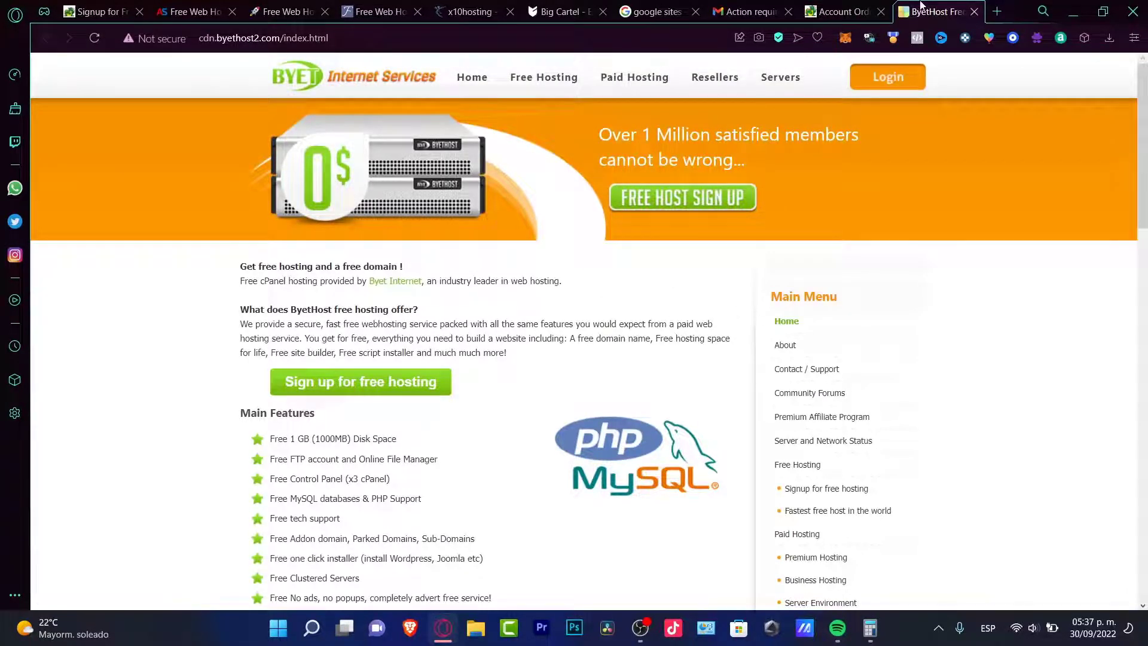
click(888, 13)
click(882, 13)
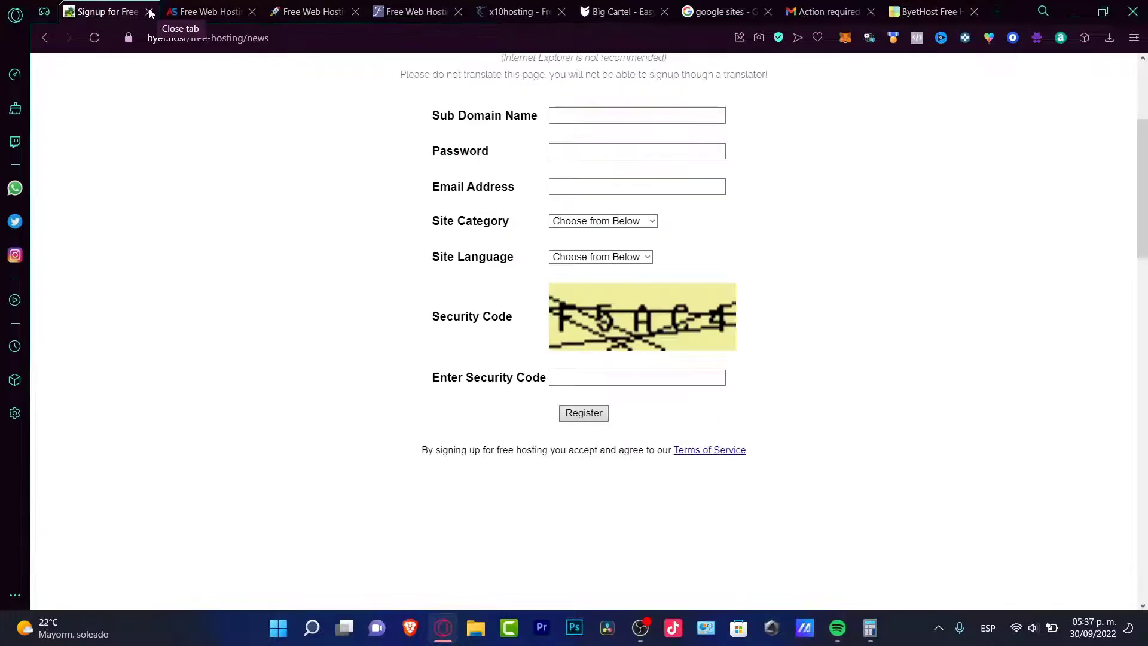
Step: Close the Byet tab and review AwardSpace's tagline: No Ads, MySQL and free subdomain
click(149, 11)
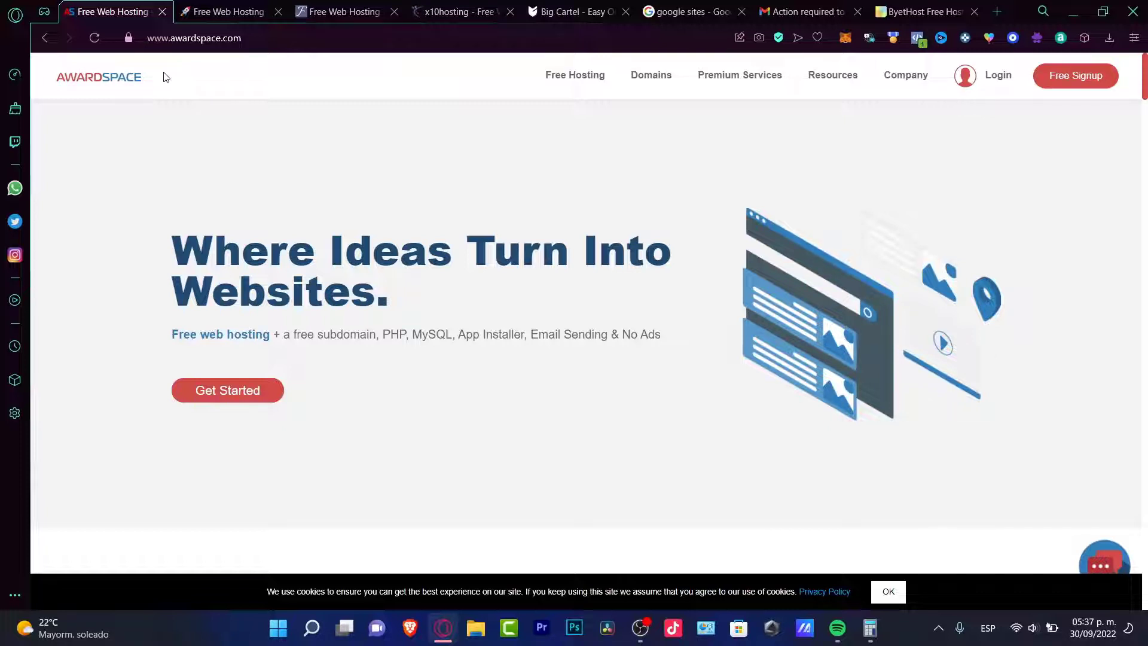
scroll(578, 363, down, 4)
scroll(578, 333, up, 4)
drag(662, 335, 621, 336)
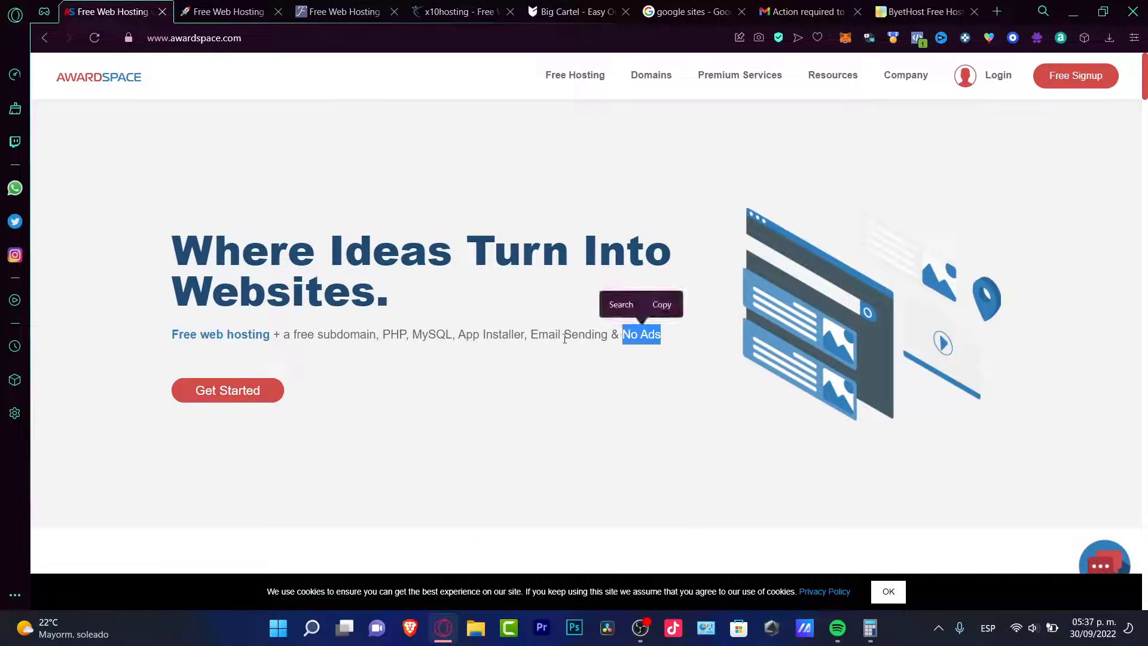
drag(411, 334, 458, 335)
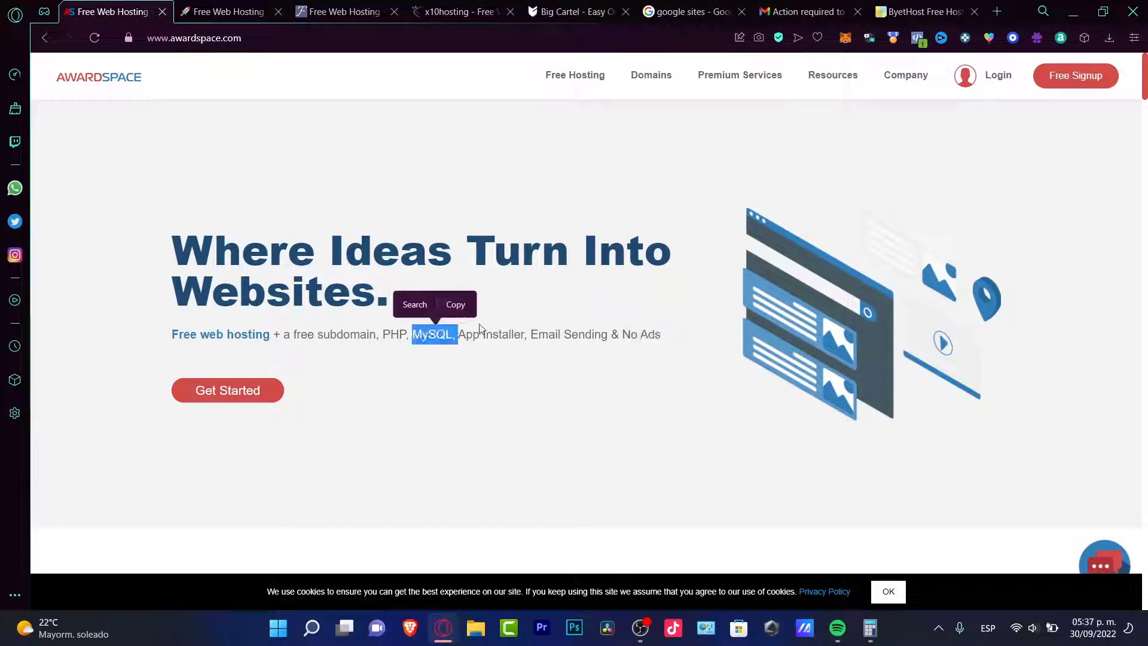
drag(383, 335, 292, 336)
Step: Review AwardSpace's hosting plans, noting the 10 websites feature and the Basic plan's 0.25 price
scroll(333, 379, down, 4)
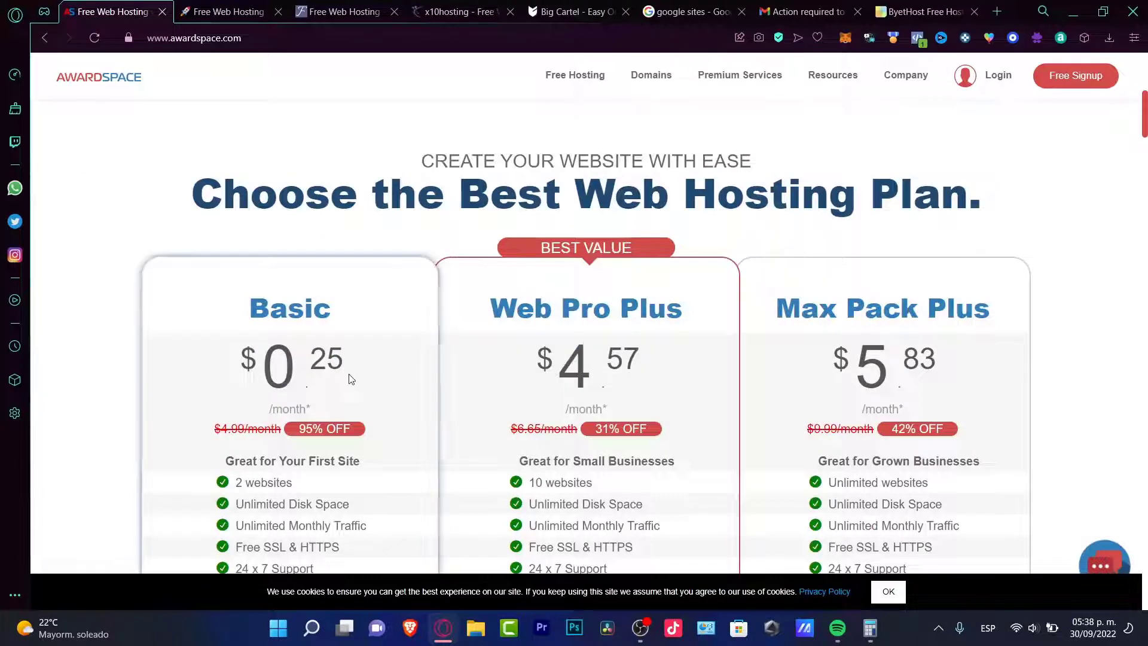
scroll(502, 351, down, 3)
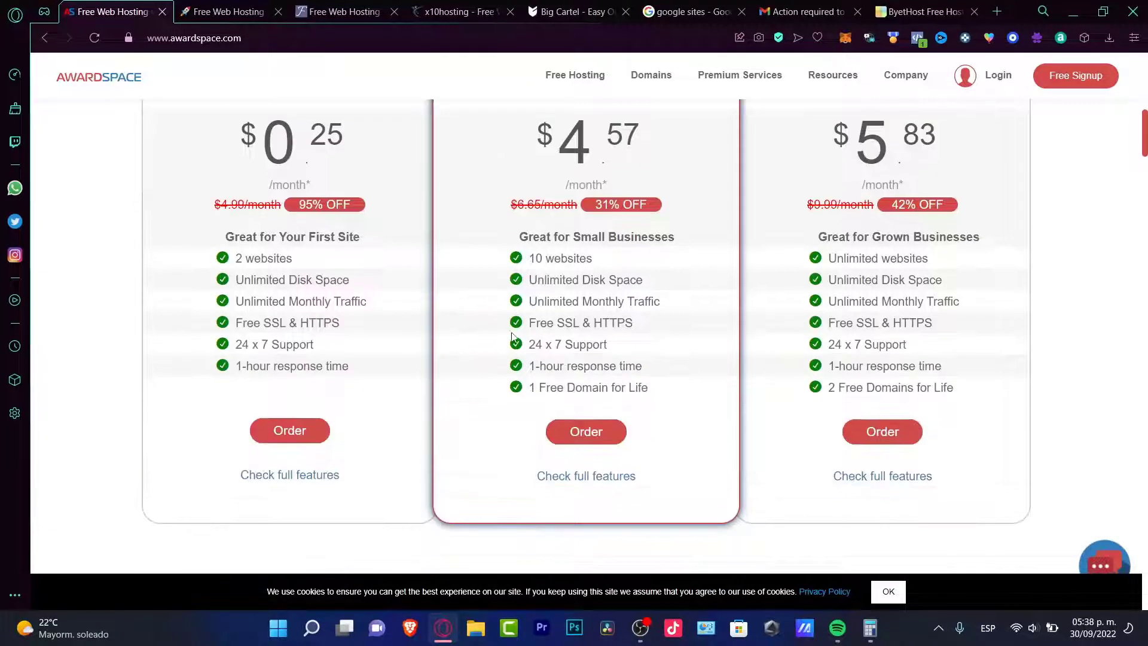
drag(591, 256, 615, 266)
scroll(615, 264, up, 10)
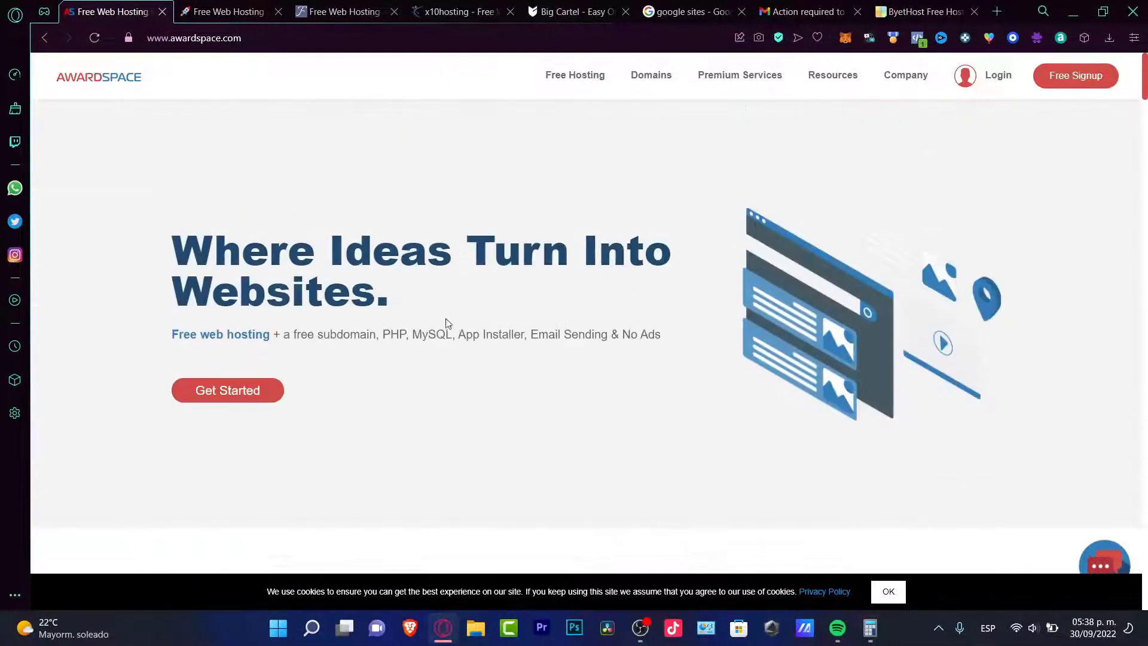
scroll(745, 222, down, 7)
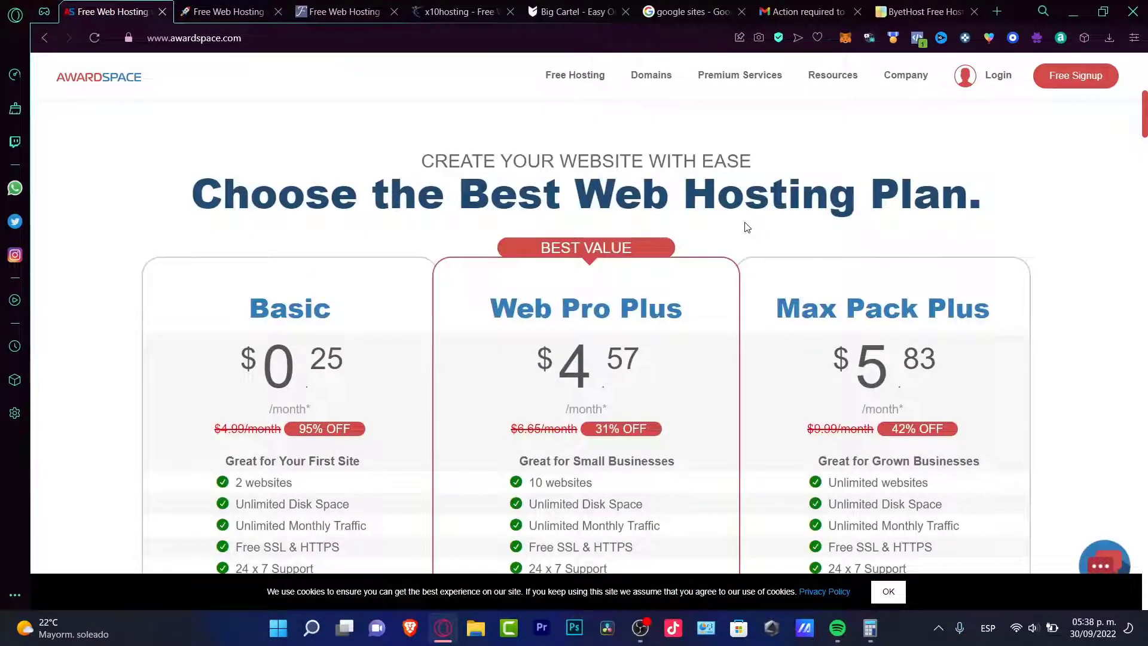
scroll(550, 269, down, 3)
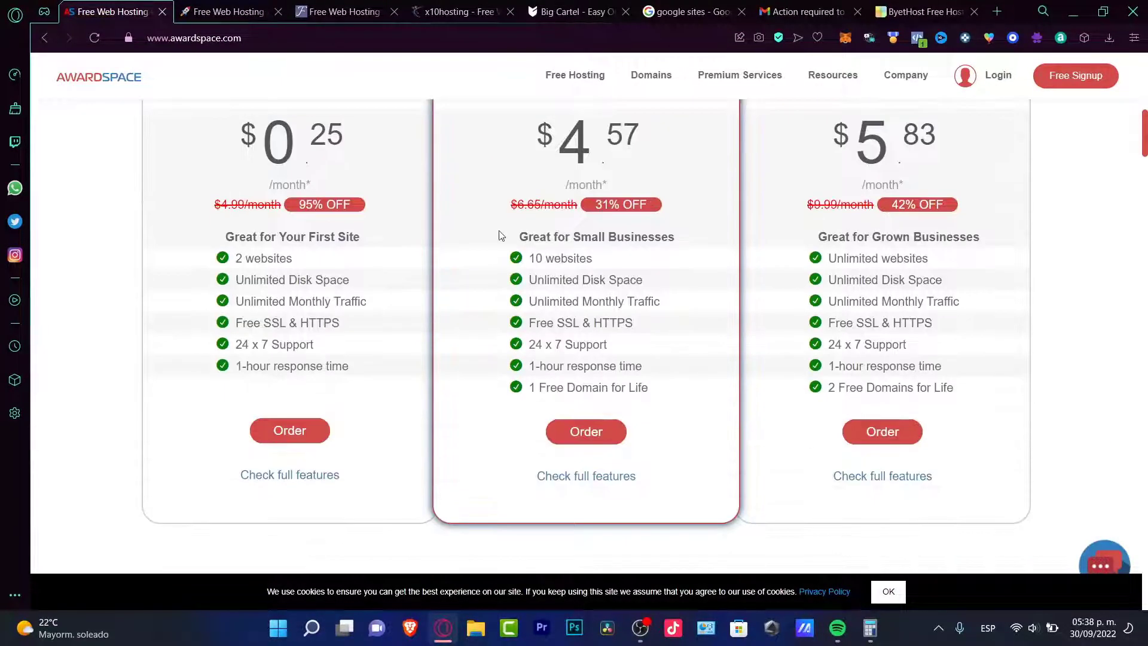
drag(350, 141, 293, 182)
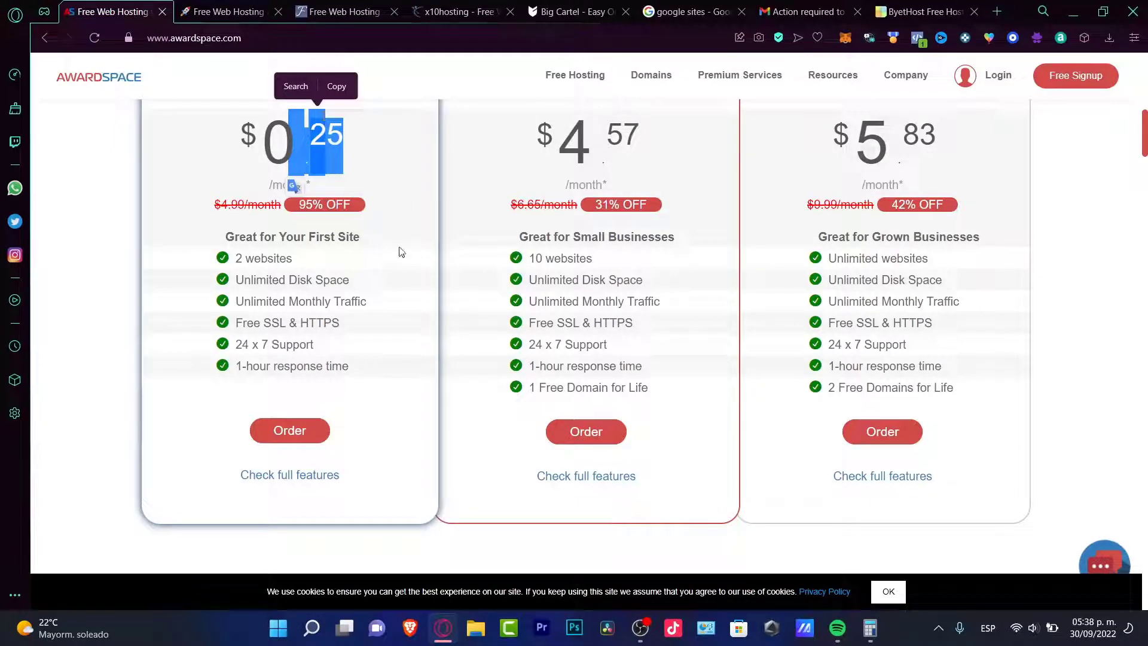
scroll(587, 272, up, 3)
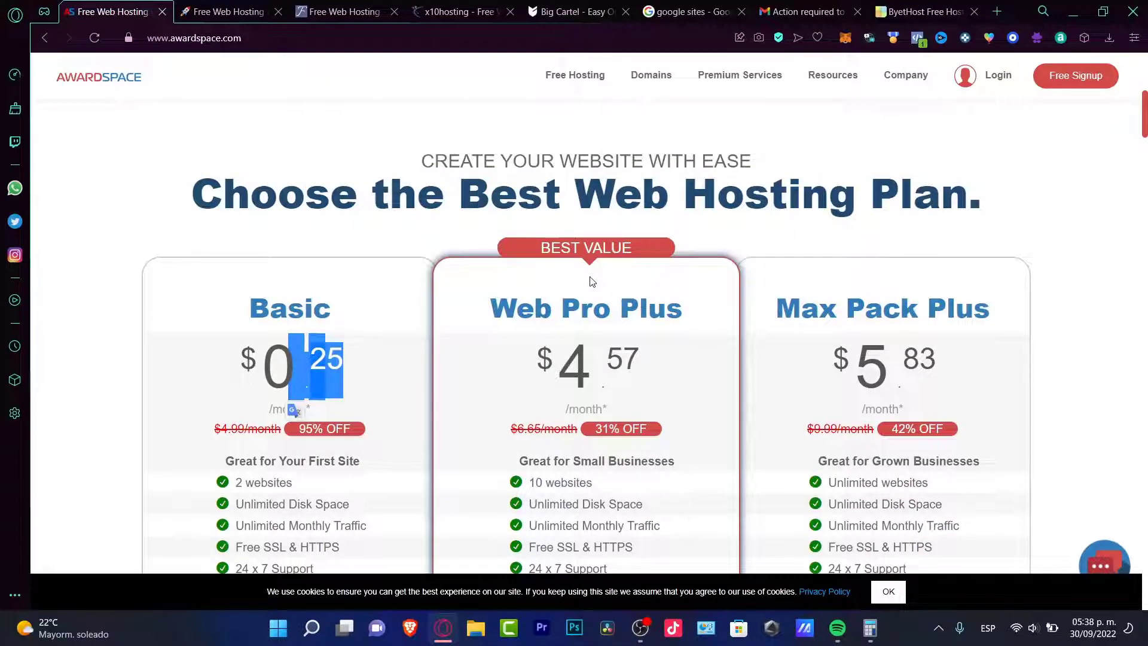
scroll(586, 281, down, 3)
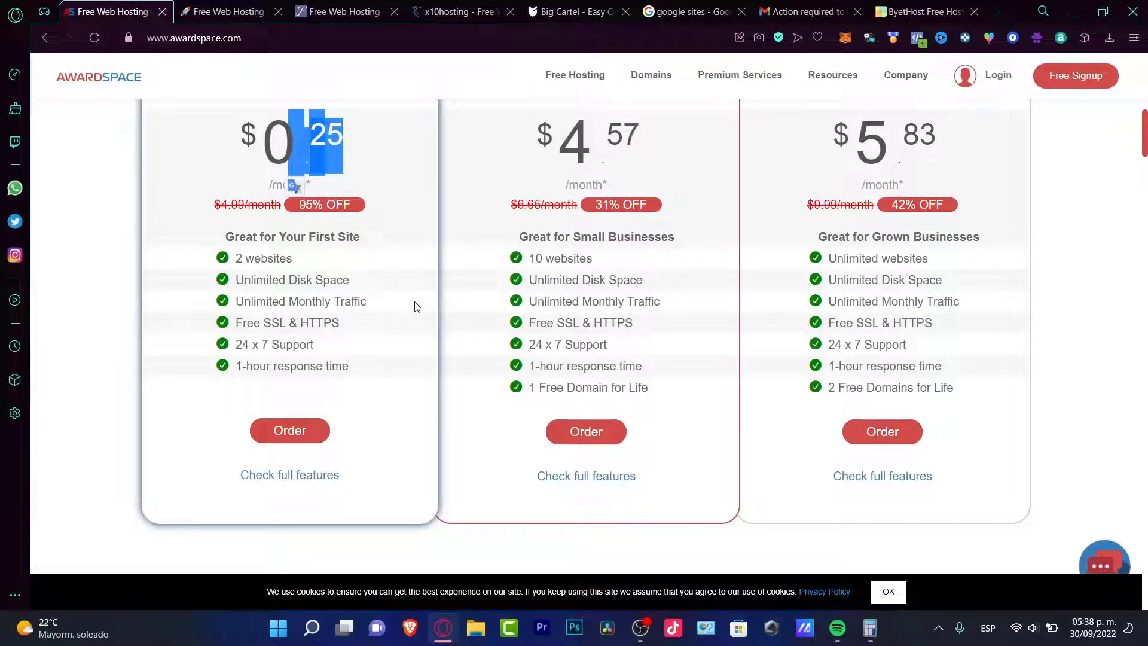
Step: Scroll to the footer and read its free hosting description
click(272, 38)
key(Escape)
scroll(1027, 263, down, 8)
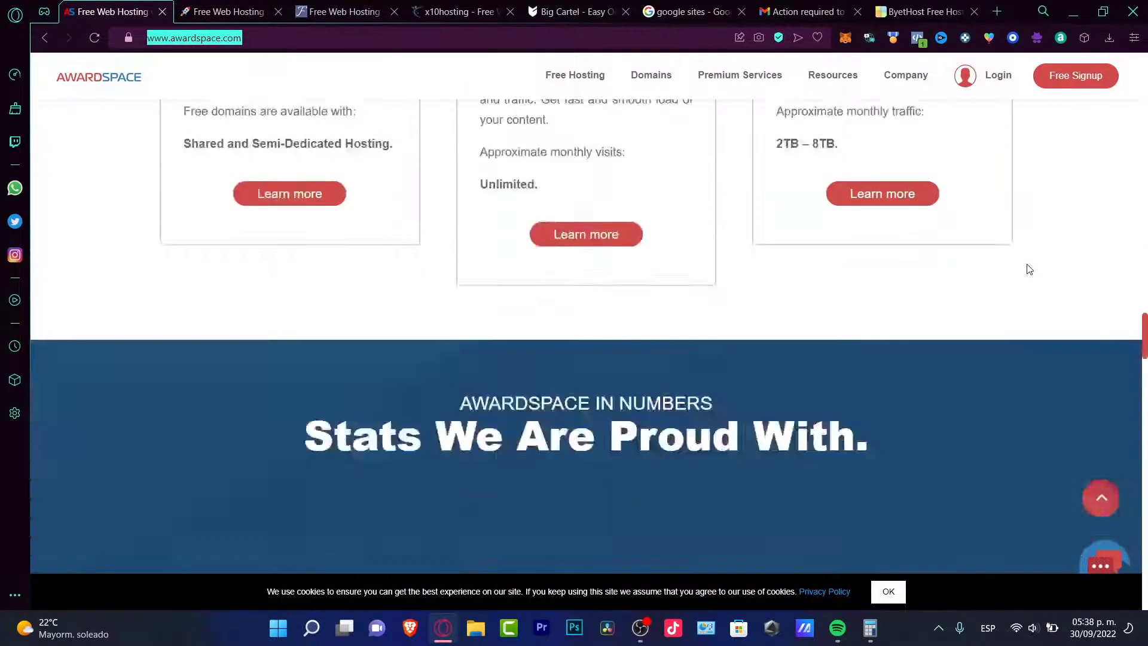
scroll(1028, 268, down, 10)
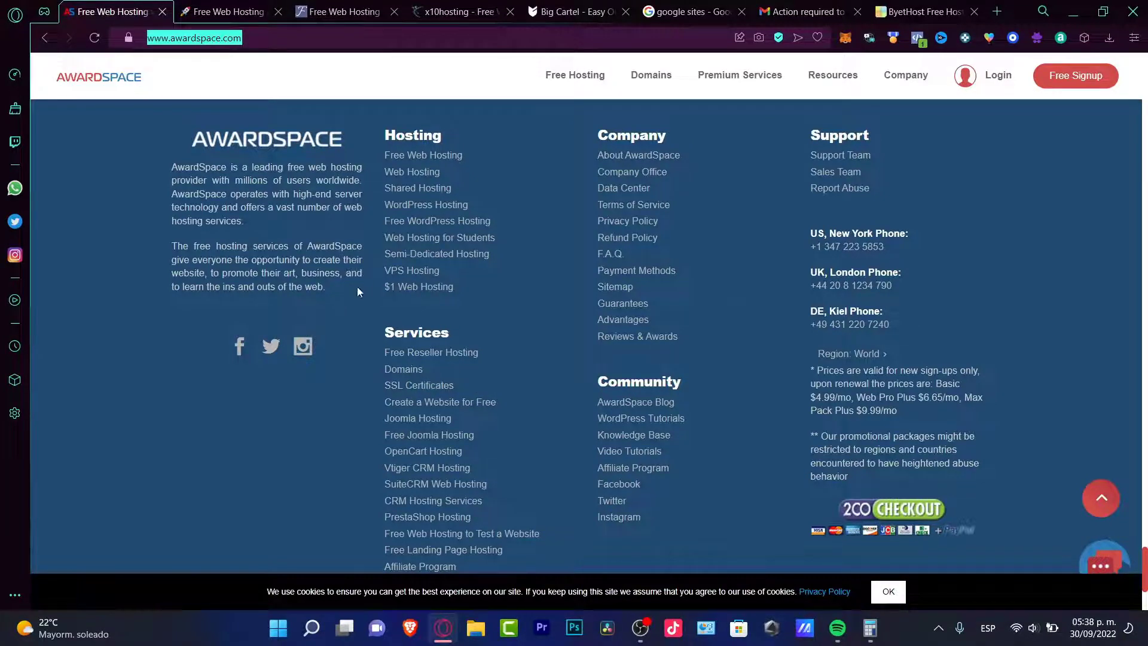
drag(328, 256, 353, 285)
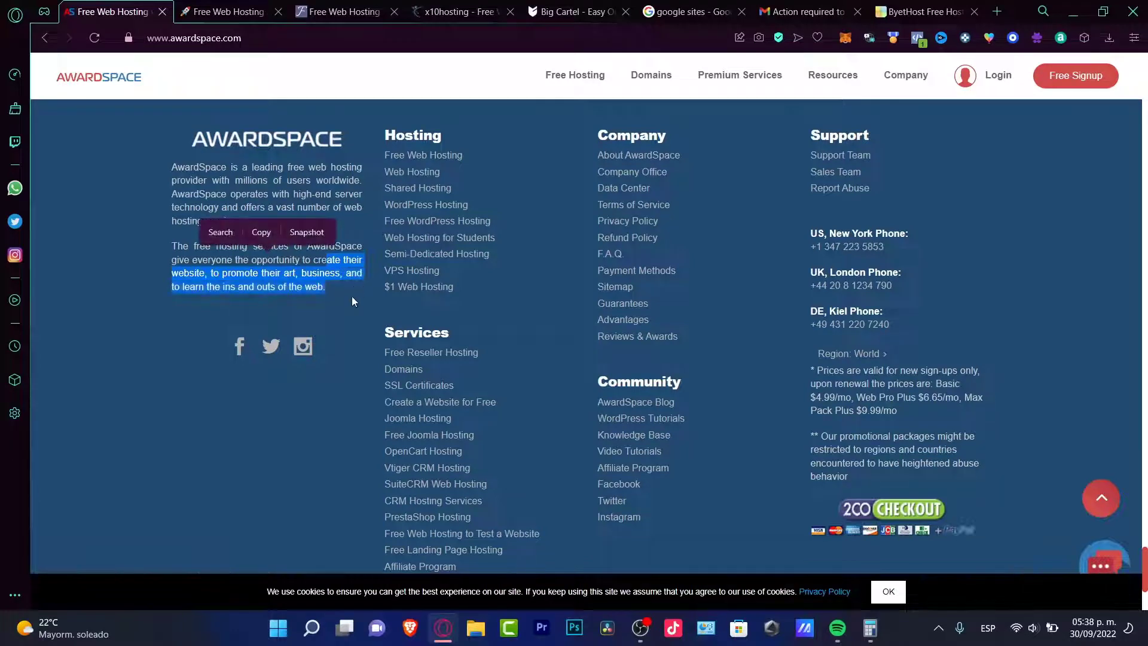
Step: On AwardSpace's Free Signup page, fill name and e-mail from saved entries and begin the password
click(1075, 75)
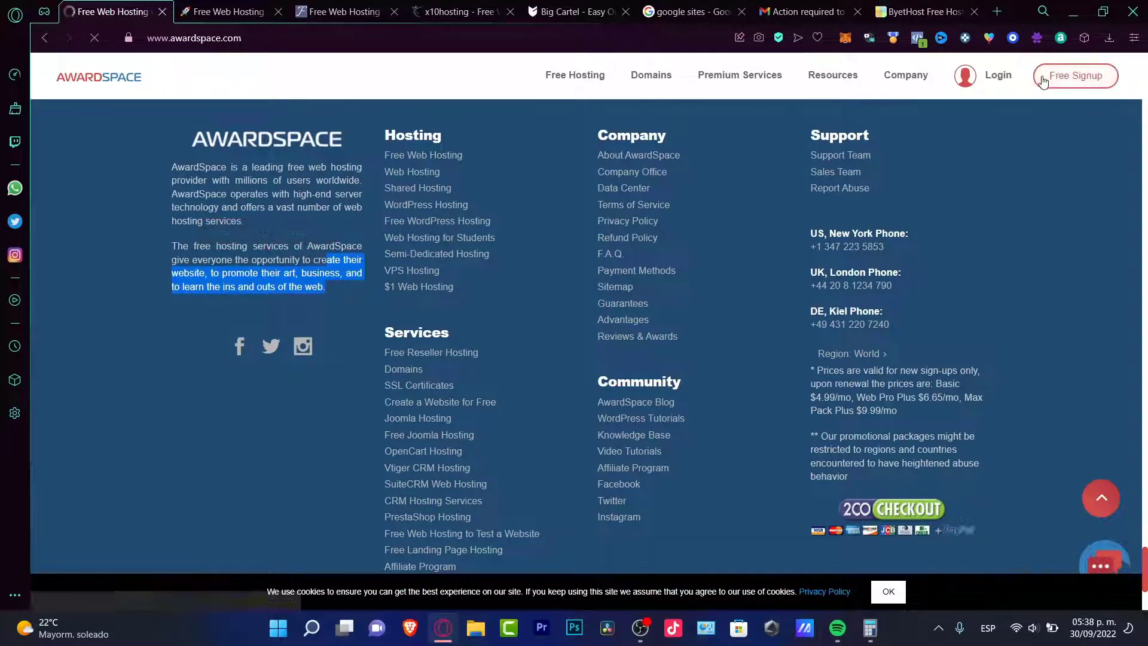
scroll(1063, 233, down, 4)
click(551, 274)
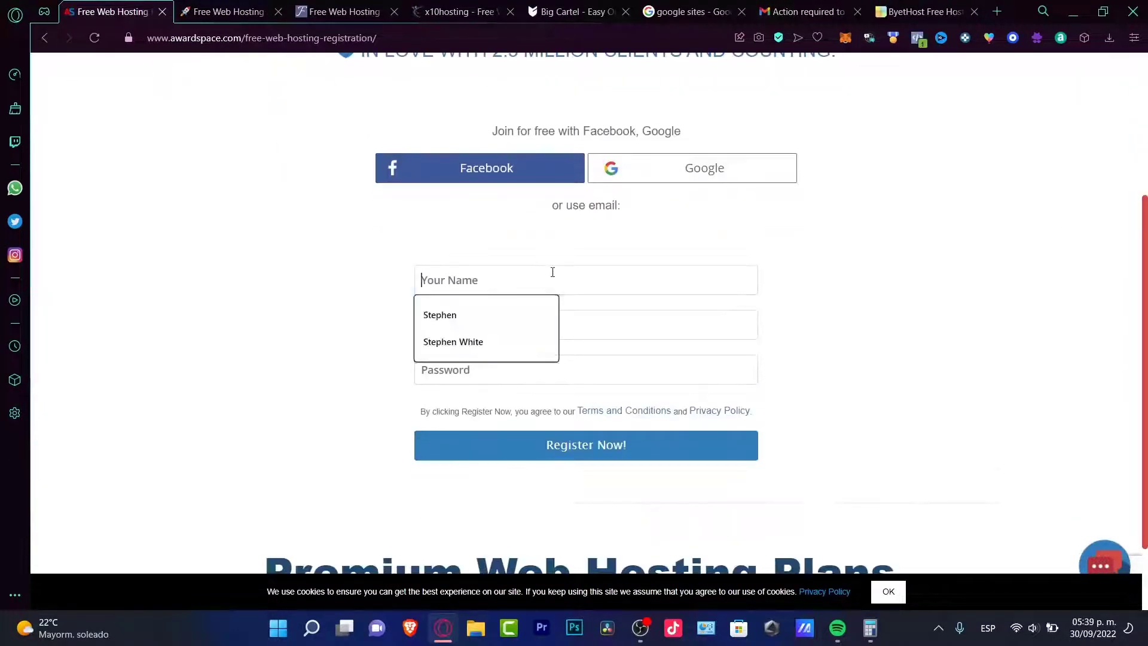
click(522, 316)
click(538, 322)
click(478, 467)
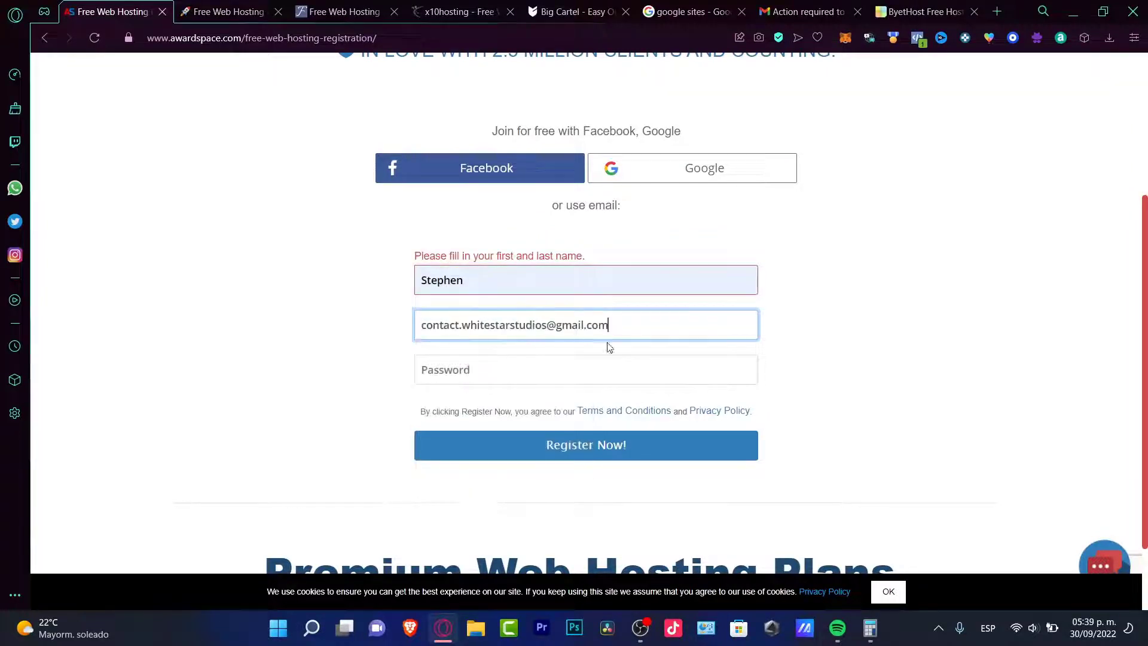
click(602, 368)
text(Wh)
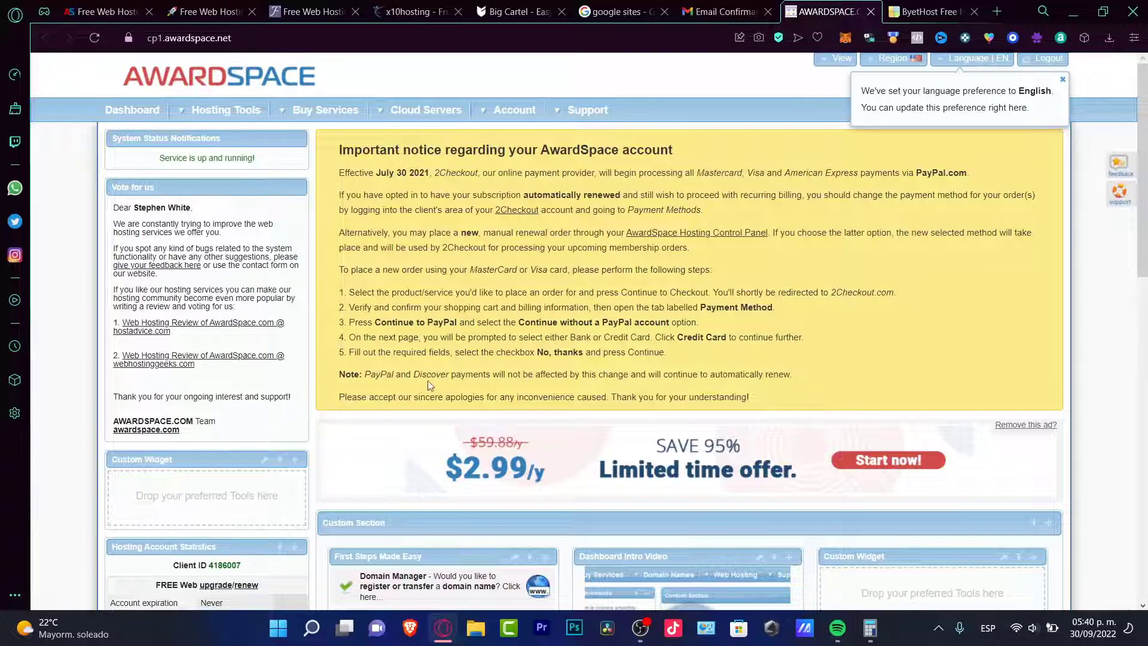
mouse_move(210, 115)
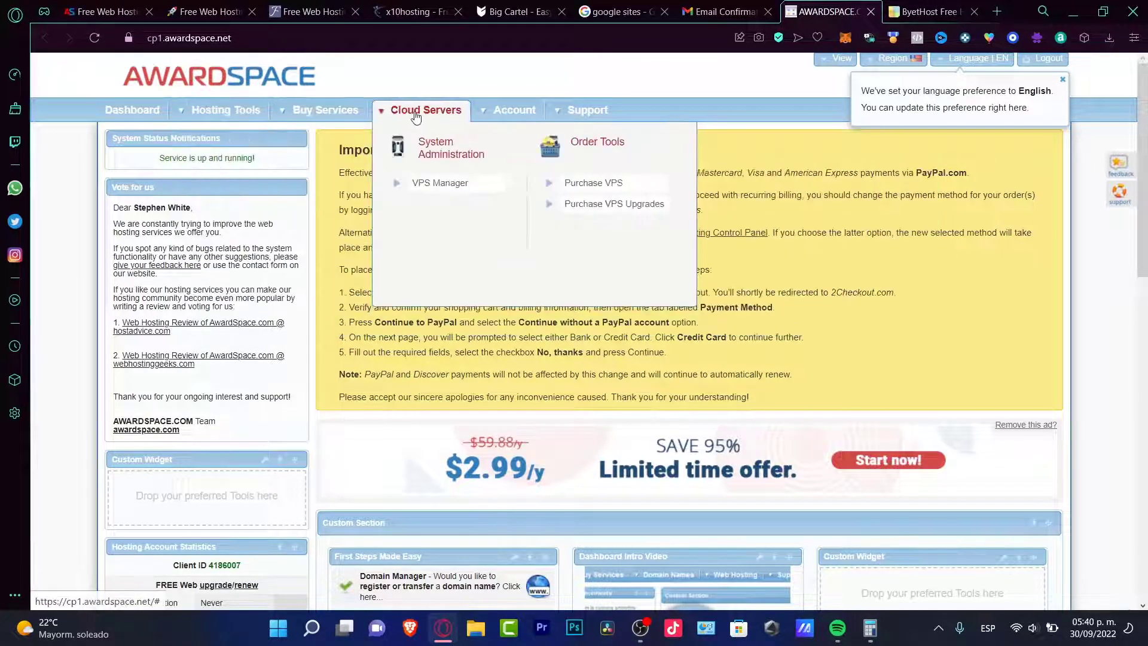
mouse_move(329, 112)
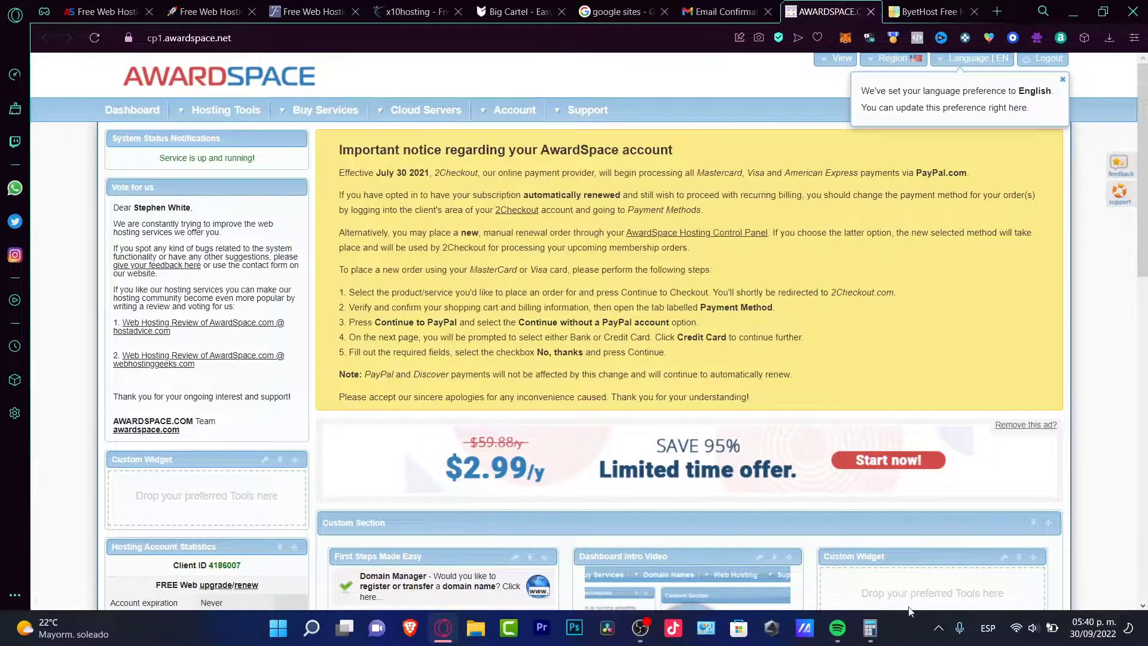
scroll(935, 504, down, 3)
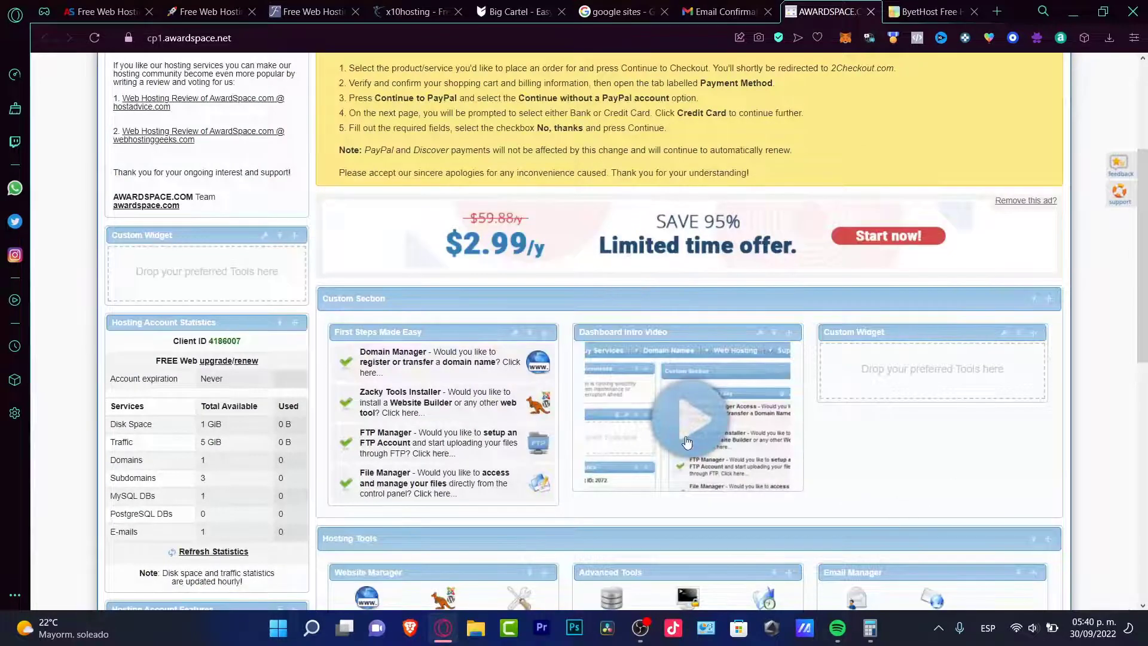